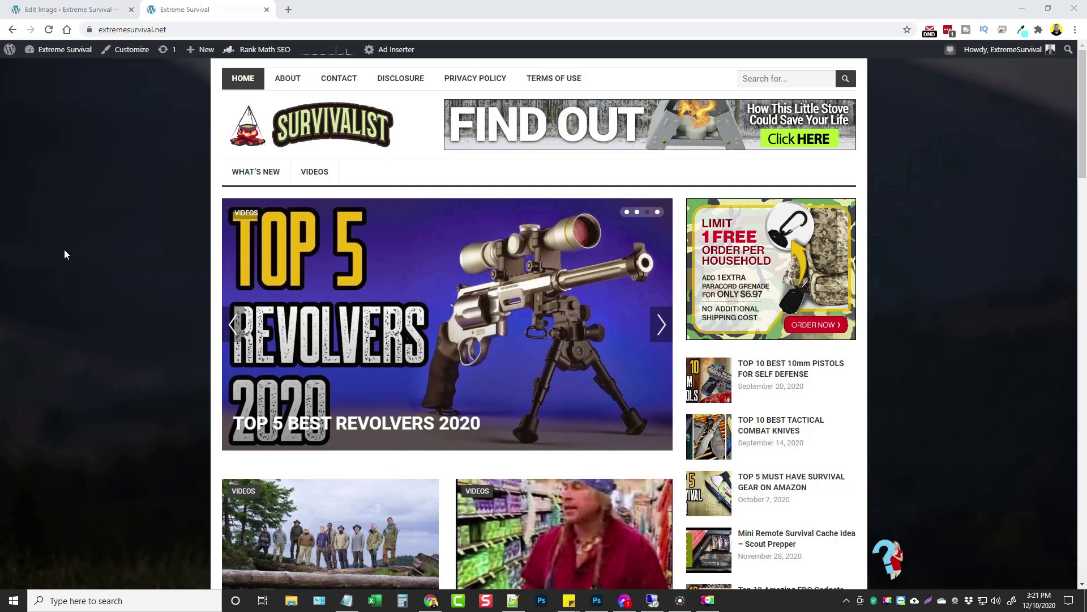
# Scroll down the homepage post list to the Top 10 Amazing EDC Gadgets thumbnail
pyautogui.scroll(-3, 104, 300)
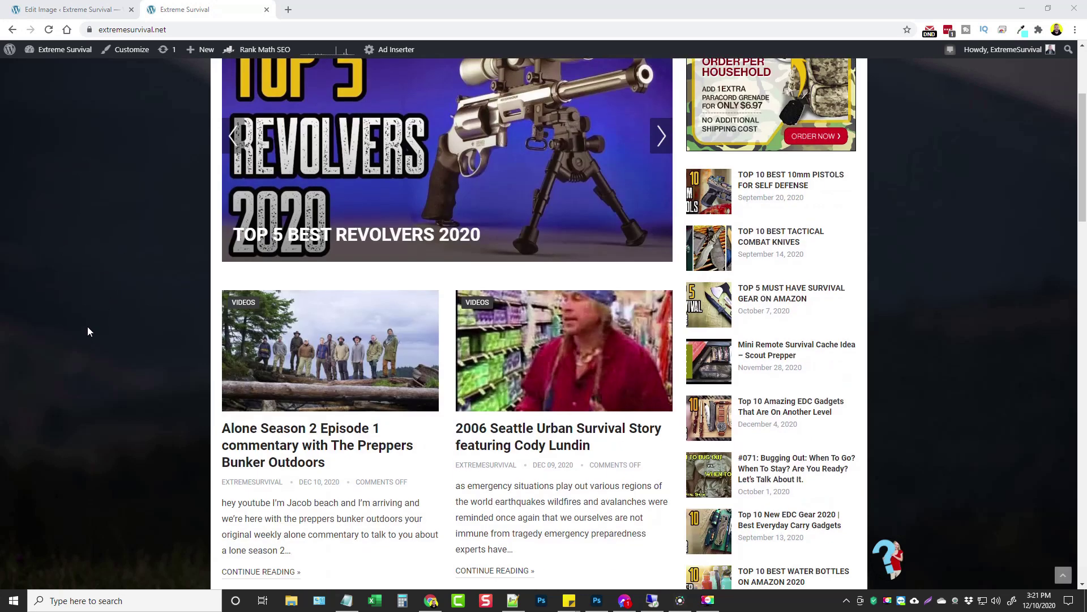
pyautogui.scroll(-10, 87, 327)
pyautogui.scroll(-2, 89, 325)
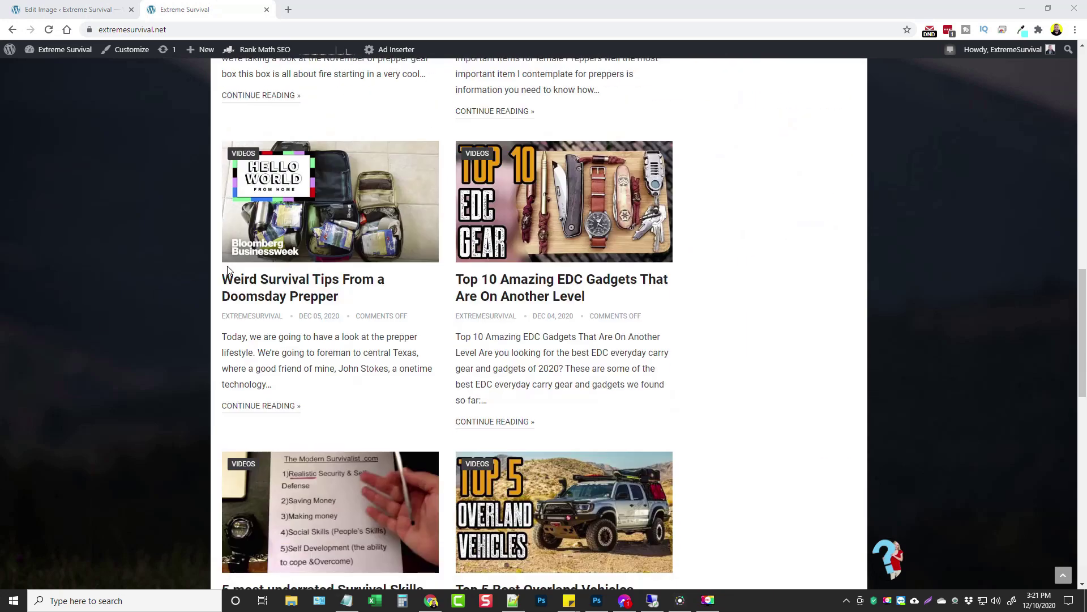
# Open the Top 10 Amazing EDC Gadgets post and scroll down to its gear image
pyautogui.click(549, 218)
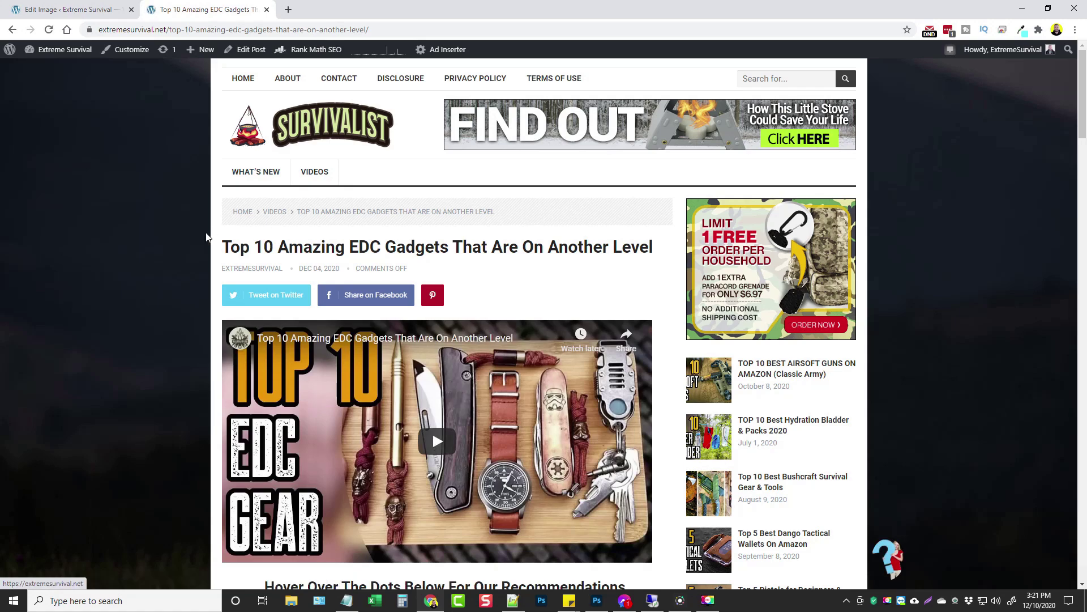
pyautogui.scroll(-3, 193, 243)
pyautogui.scroll(-5, 184, 248)
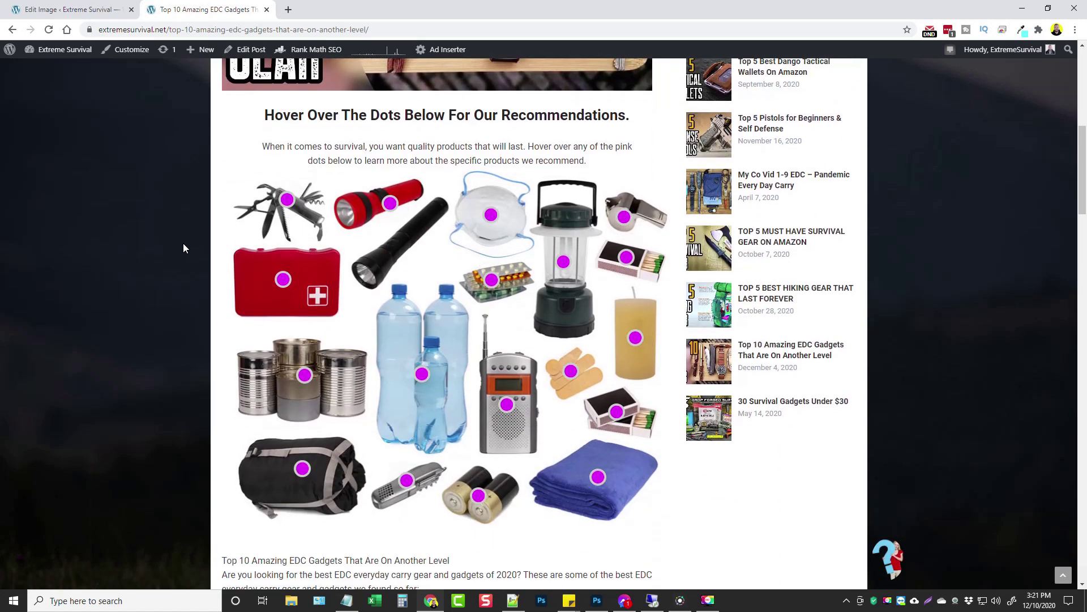
# Pop up and close the First Aid Kit and Water Purification Tabs product boxes
pyautogui.moveTo(306, 290)
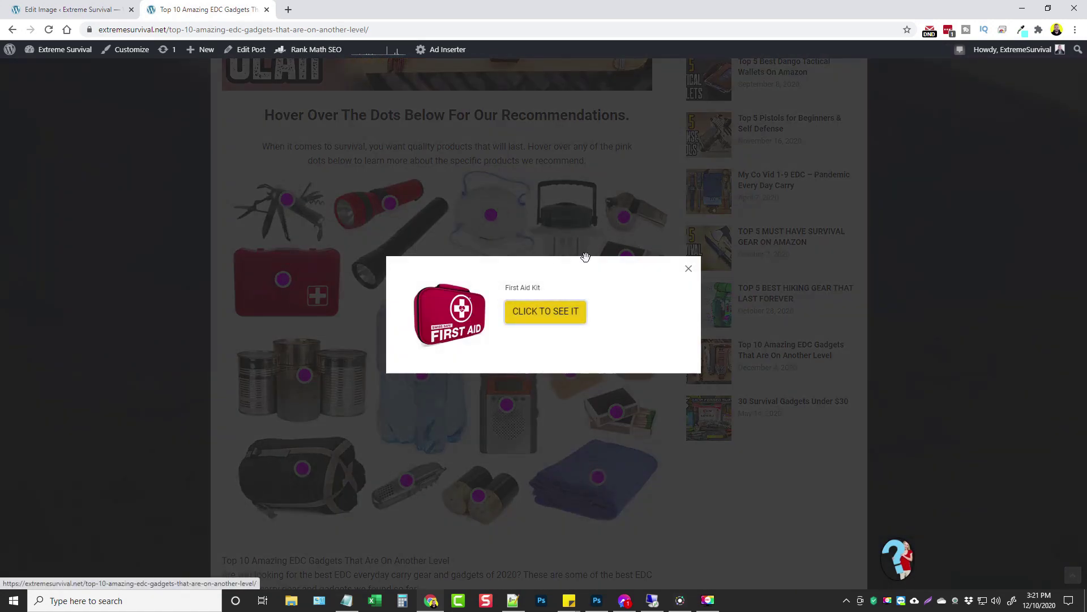
pyautogui.click(689, 270)
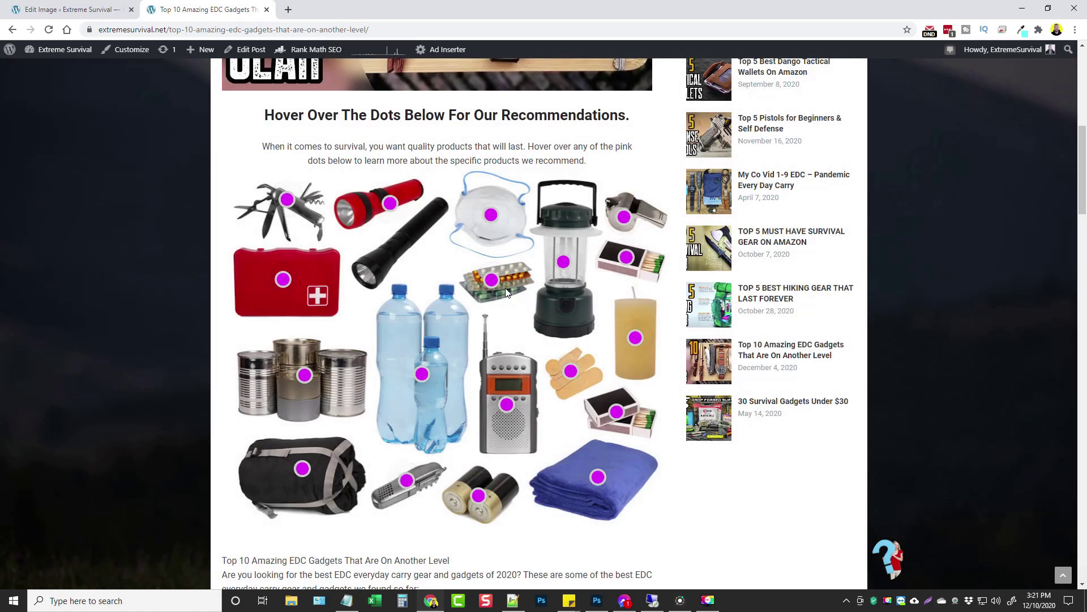
pyautogui.moveTo(494, 278)
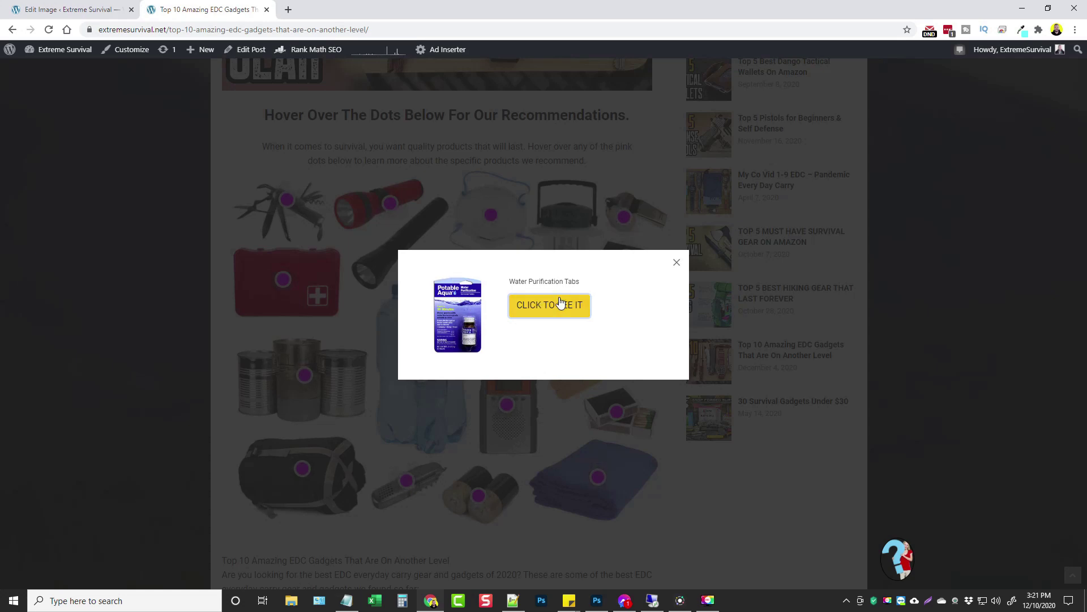
pyautogui.click(677, 264)
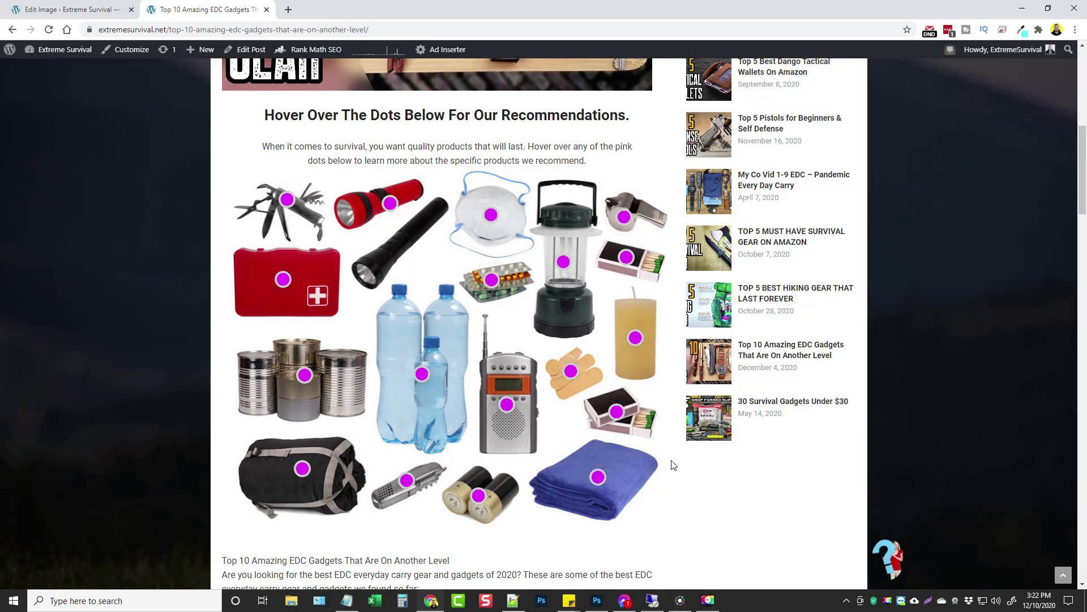
pyautogui.rightClick(643, 465)
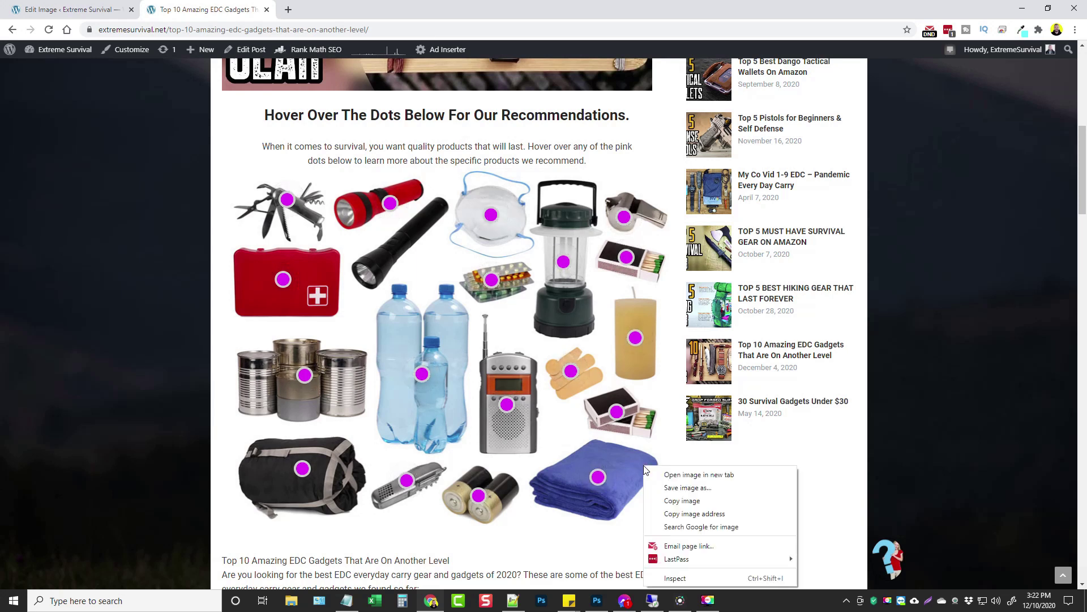
pyautogui.click(667, 474)
pyautogui.click(359, 11)
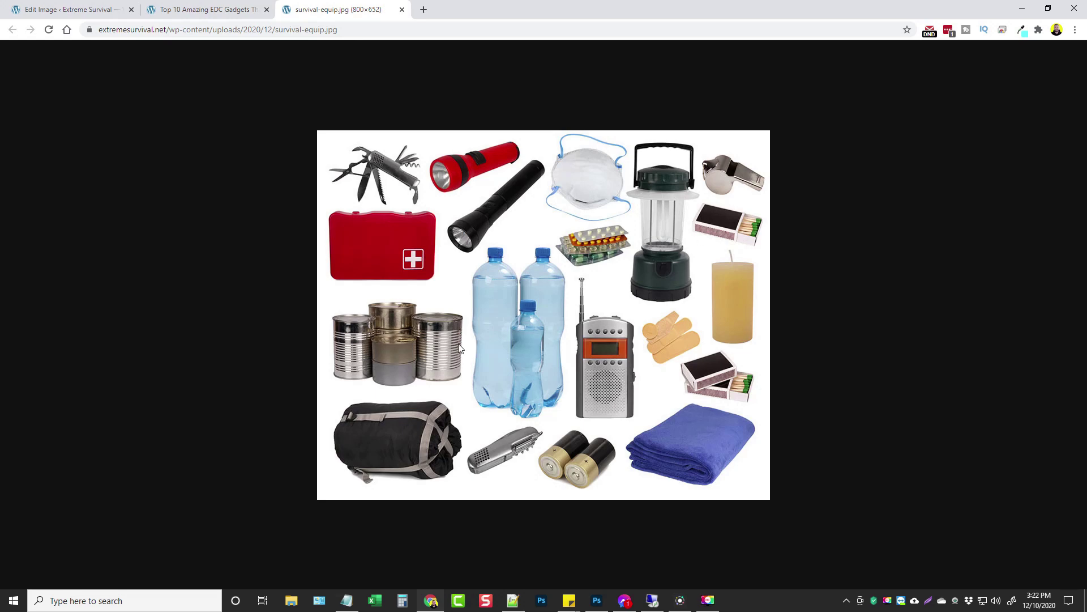
pyautogui.click(401, 10)
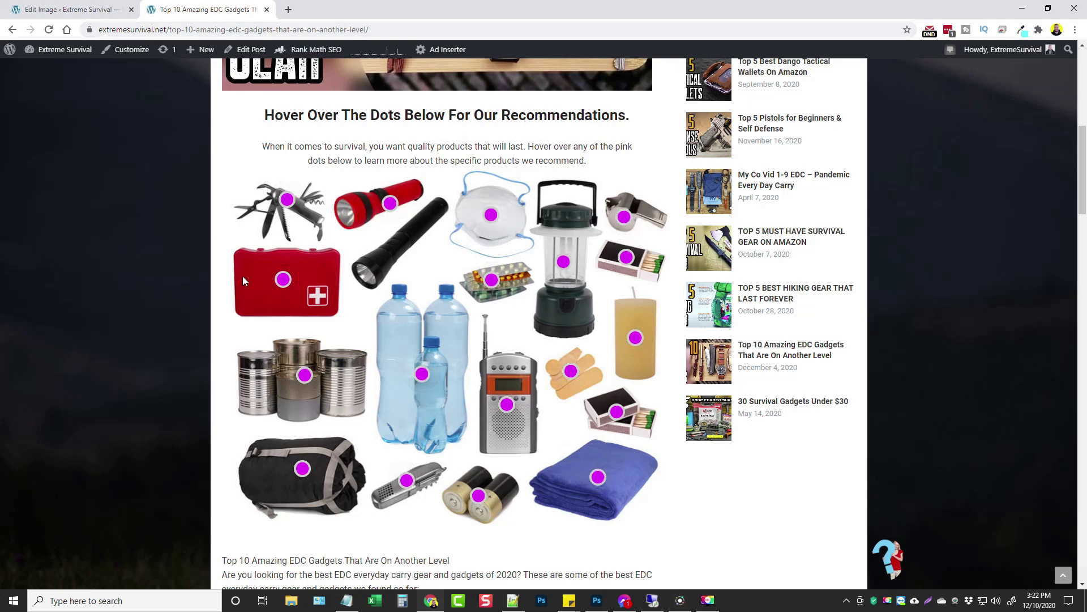
# Follow the First Aid Kit product link, then close the extra tab and the popup
pyautogui.moveTo(282, 280)
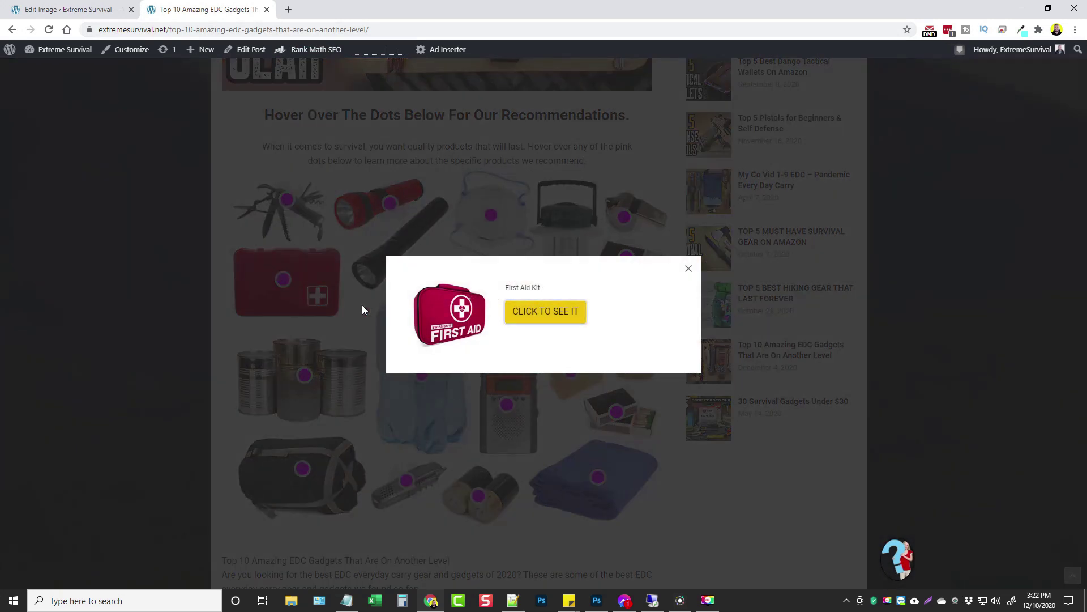
pyautogui.click(544, 313)
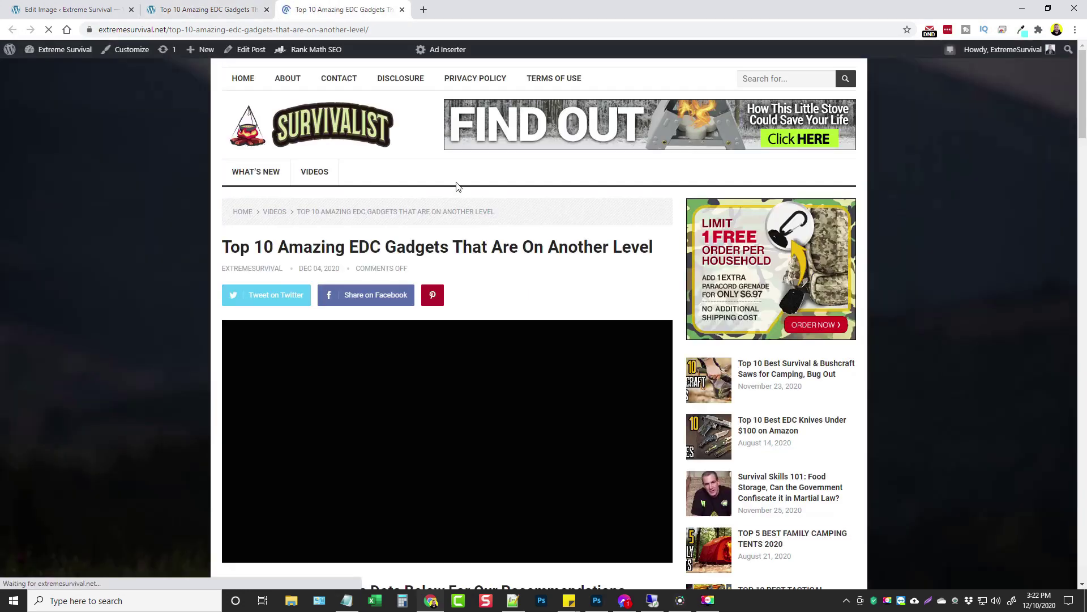
pyautogui.scroll(-5, 485, 249)
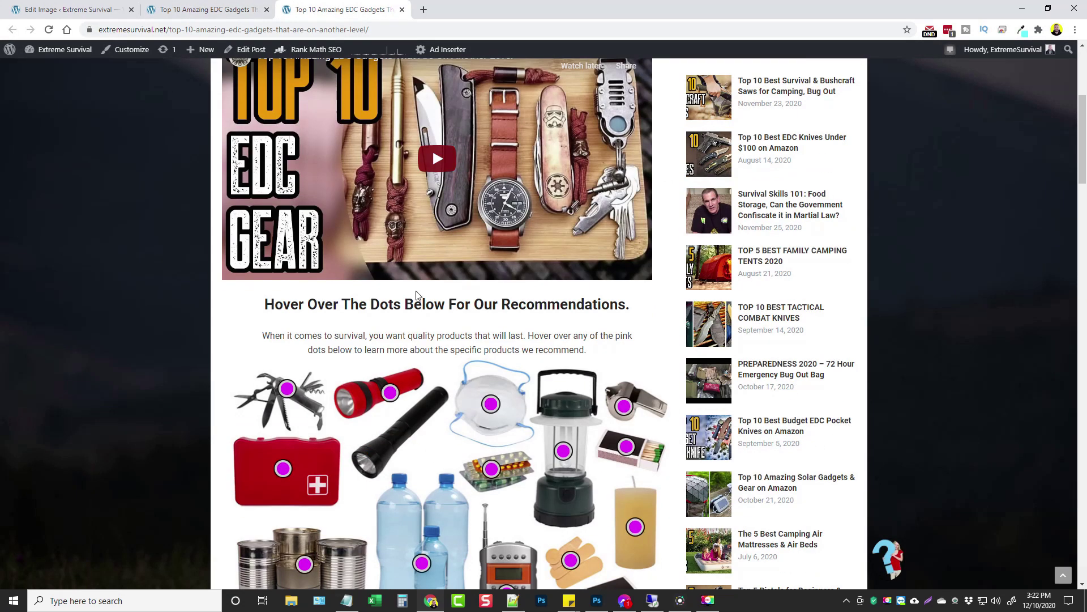
pyautogui.scroll(5, 325, 364)
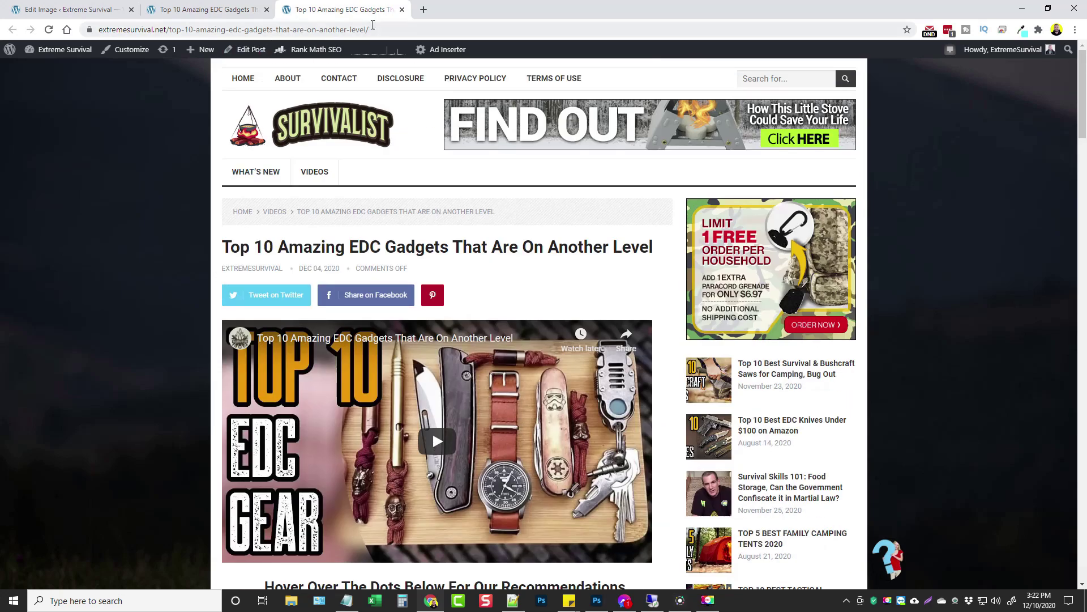
pyautogui.click(402, 10)
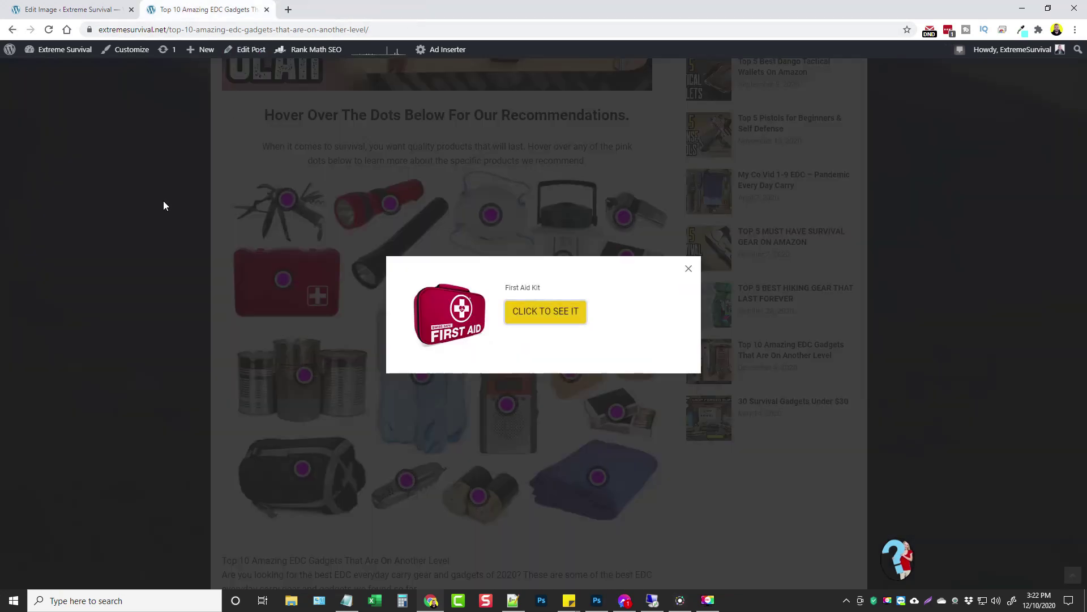
pyautogui.click(689, 269)
# Open the Survival Knife's StatGear Amazon listing, return to the post, and close its popup
pyautogui.moveTo(287, 198)
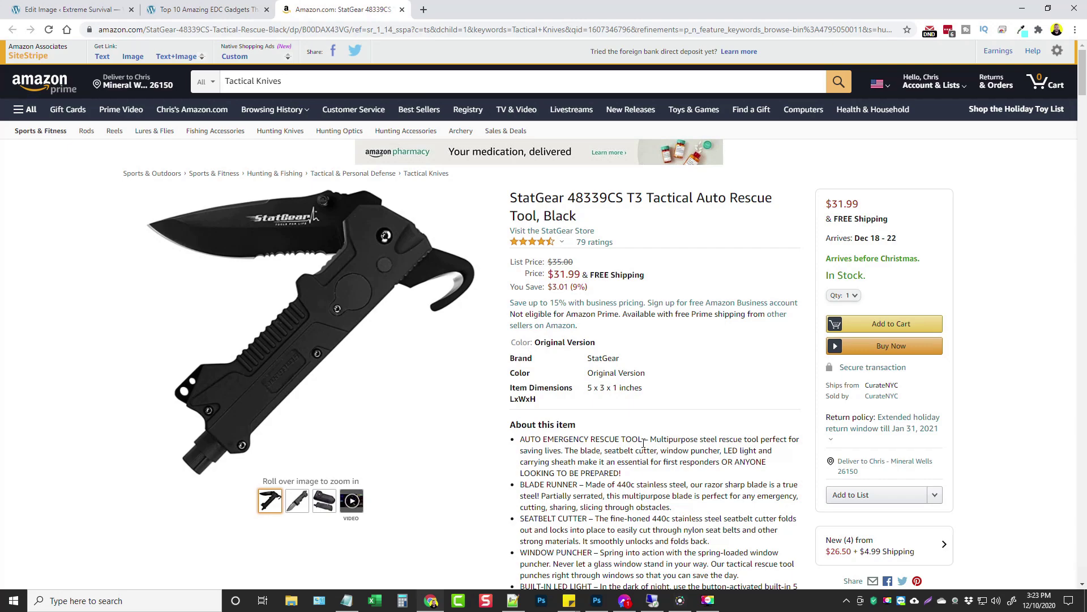
pyautogui.click(209, 9)
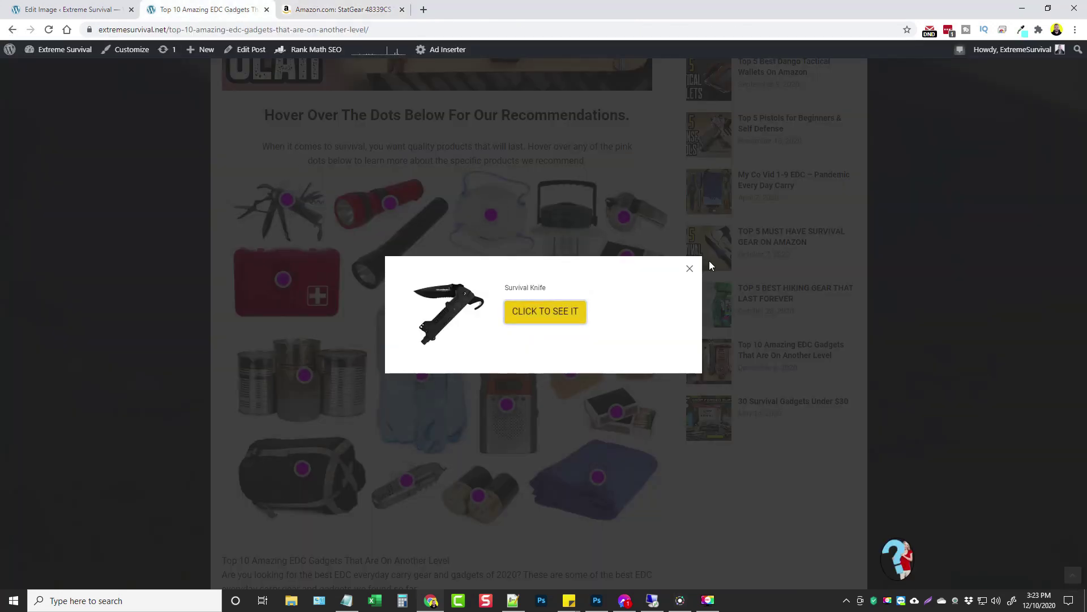
pyautogui.click(689, 270)
# Preview and close the Survival Water popup, then go to the Survival List Edit Image page
pyautogui.scroll(8, 956, 422)
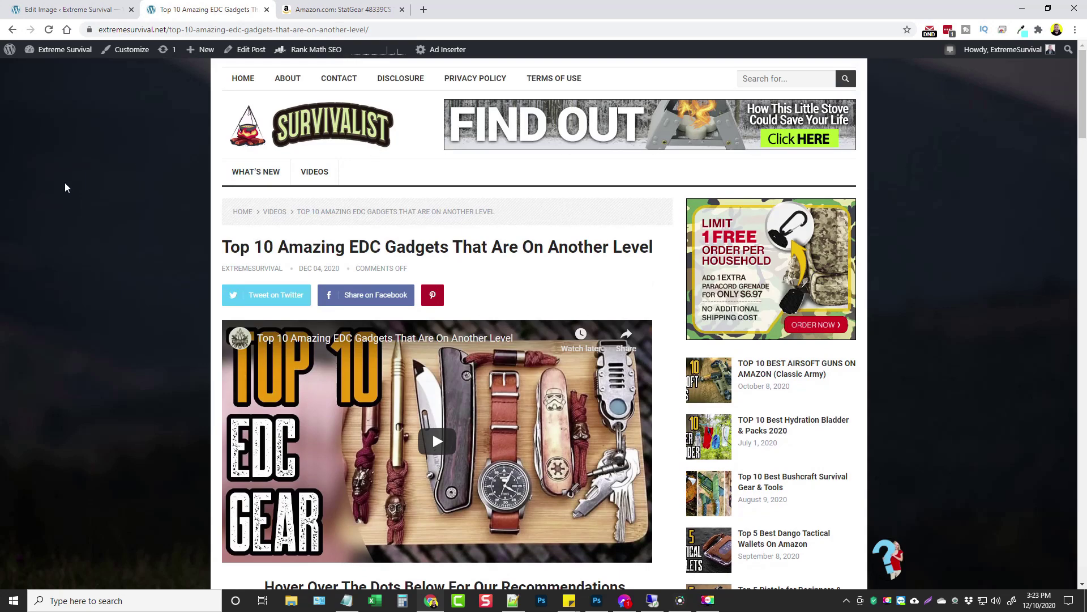
pyautogui.scroll(-3, 111, 343)
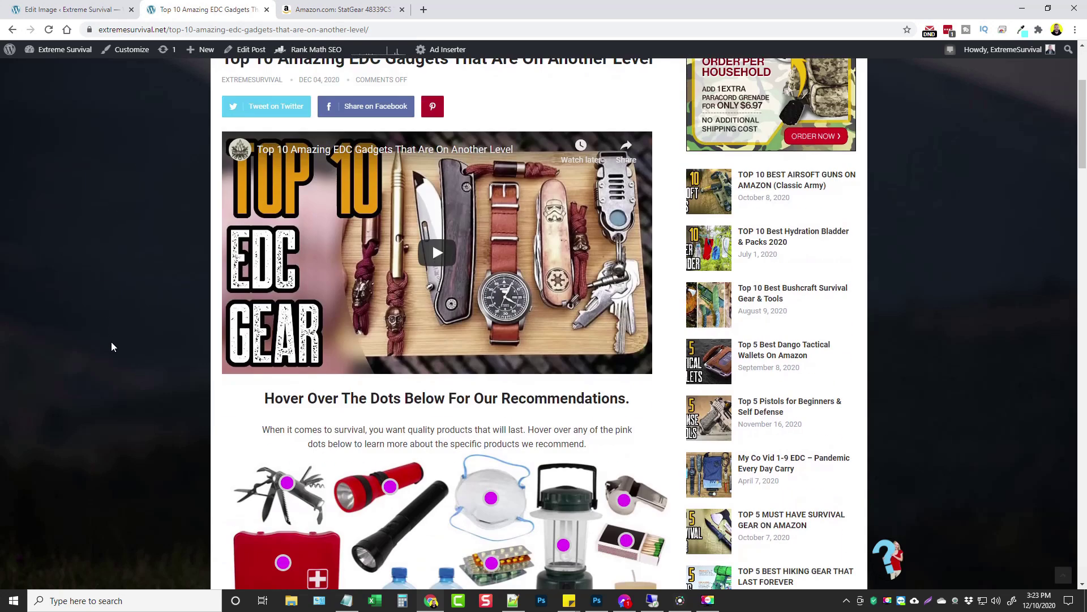
pyautogui.scroll(-3, 99, 386)
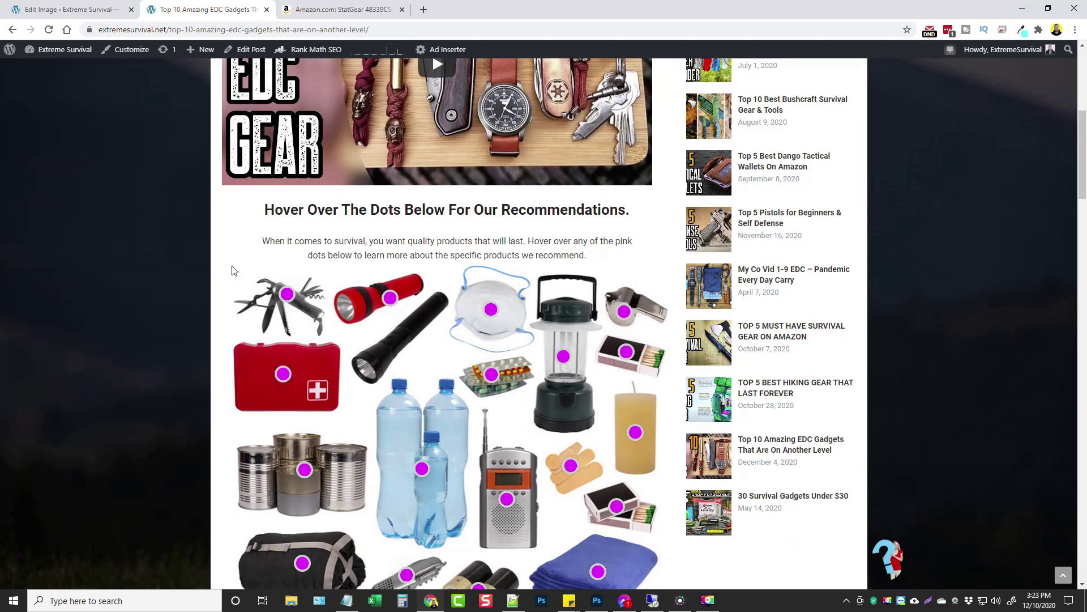
pyautogui.scroll(-3, 130, 304)
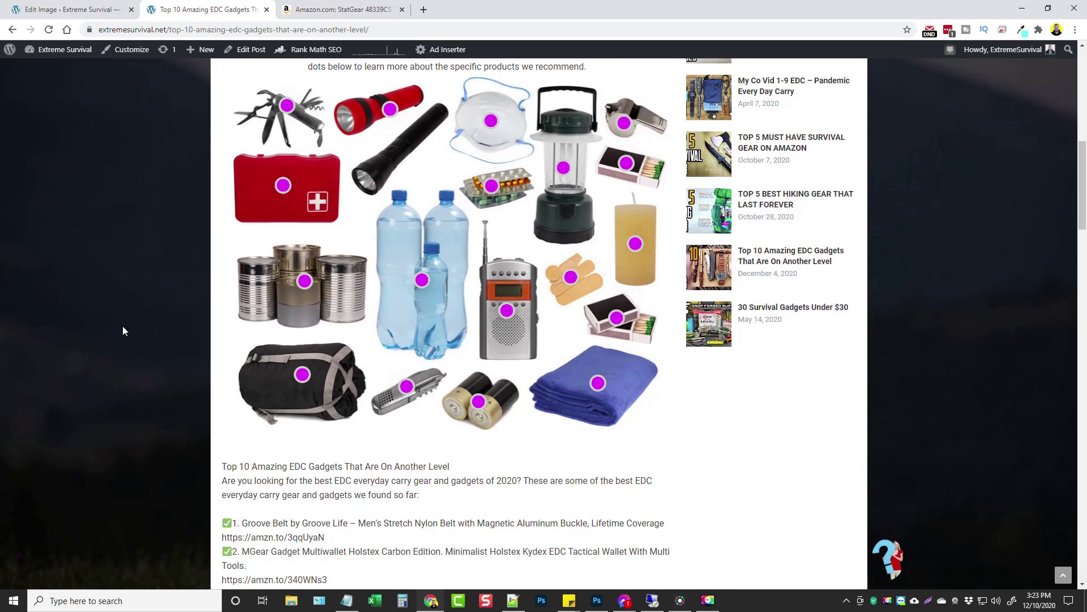
pyautogui.scroll(4, 123, 325)
pyautogui.scroll(-3, 122, 326)
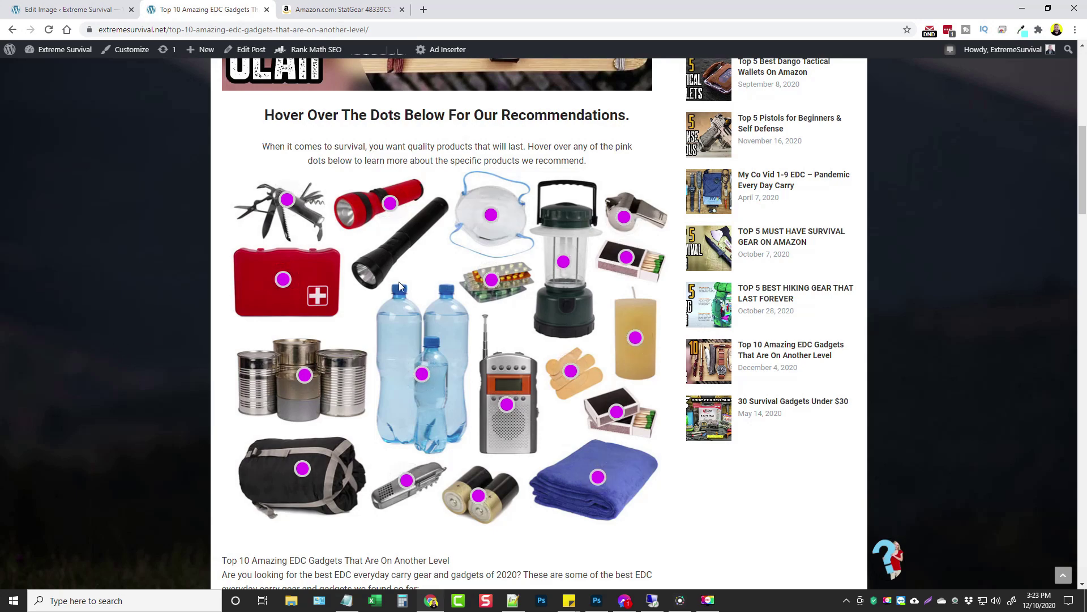
pyautogui.click(423, 376)
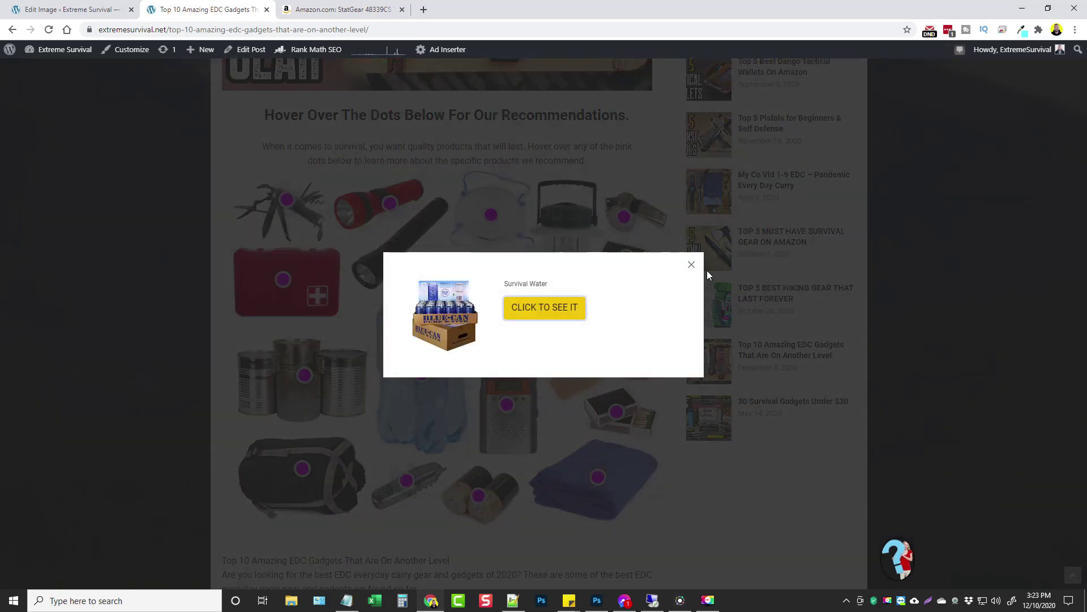
pyautogui.click(693, 266)
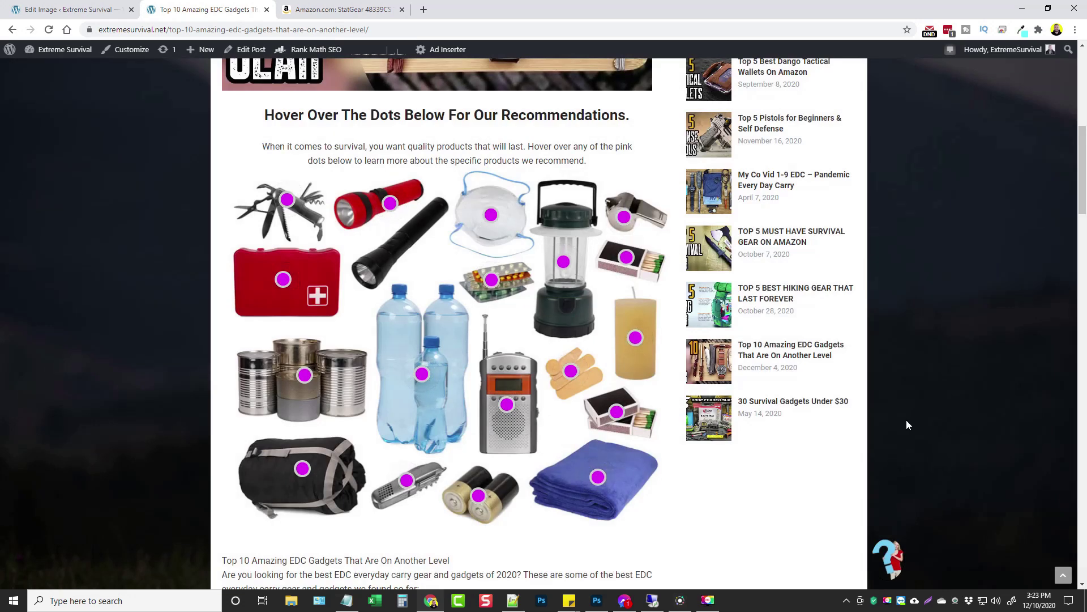
pyautogui.scroll(8, 929, 356)
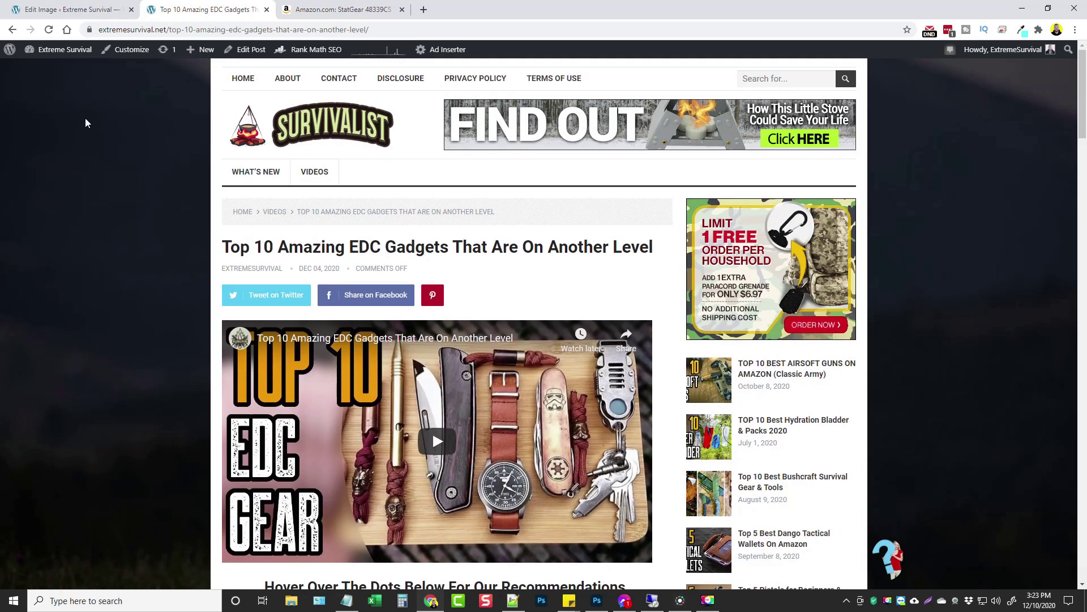
pyautogui.click(53, 8)
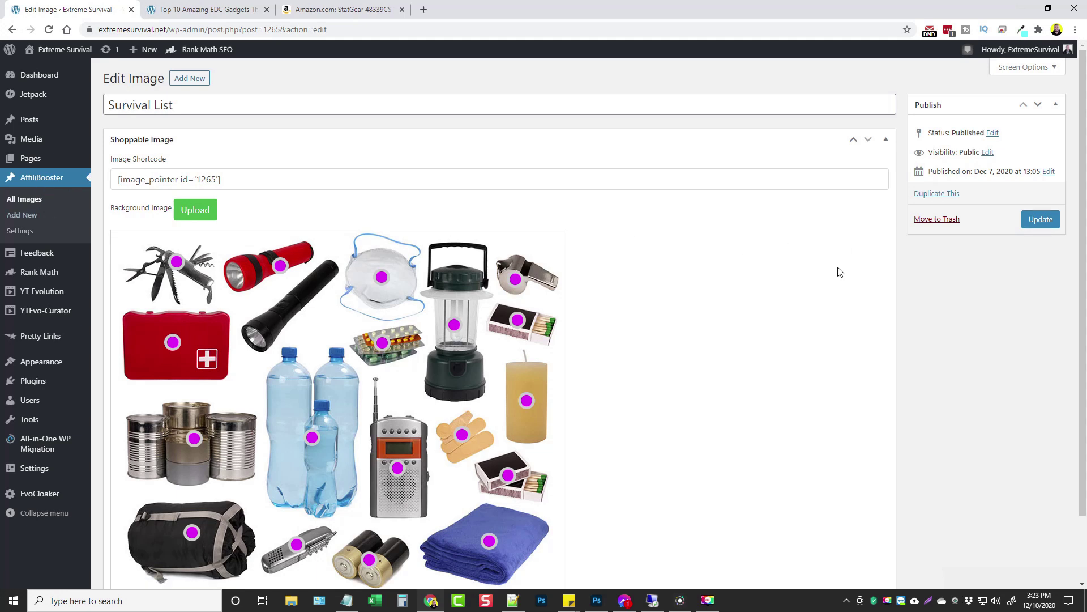
pyautogui.keyDown('ctrl'); pyautogui.click(188, 78); pyautogui.keyUp('ctrl')
pyautogui.hotkey('ctrl', 'Tab')
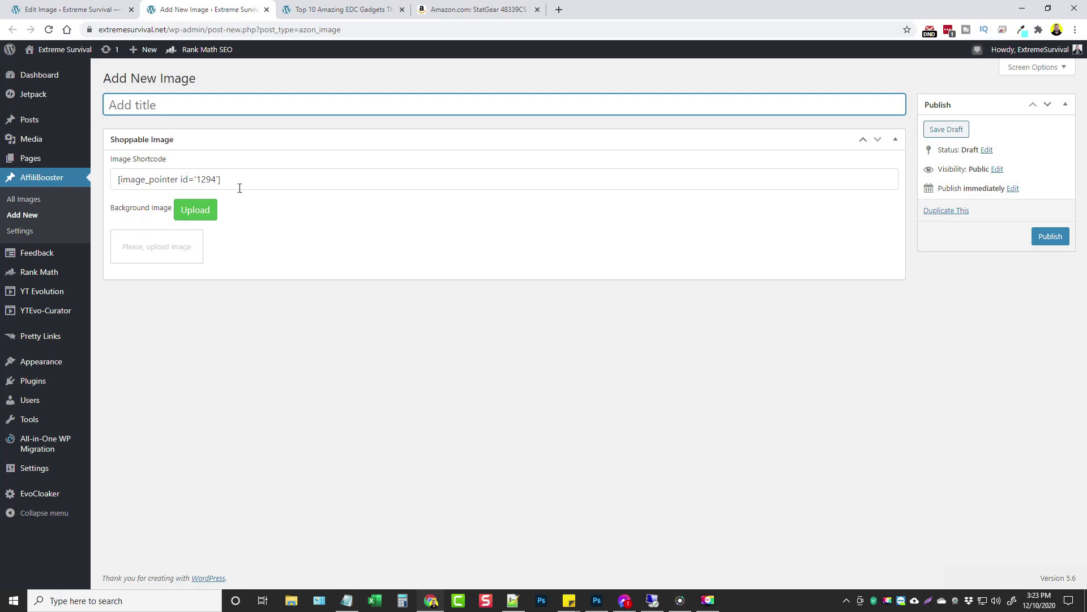
pyautogui.moveTo(239, 180); pyautogui.dragTo(112, 182)
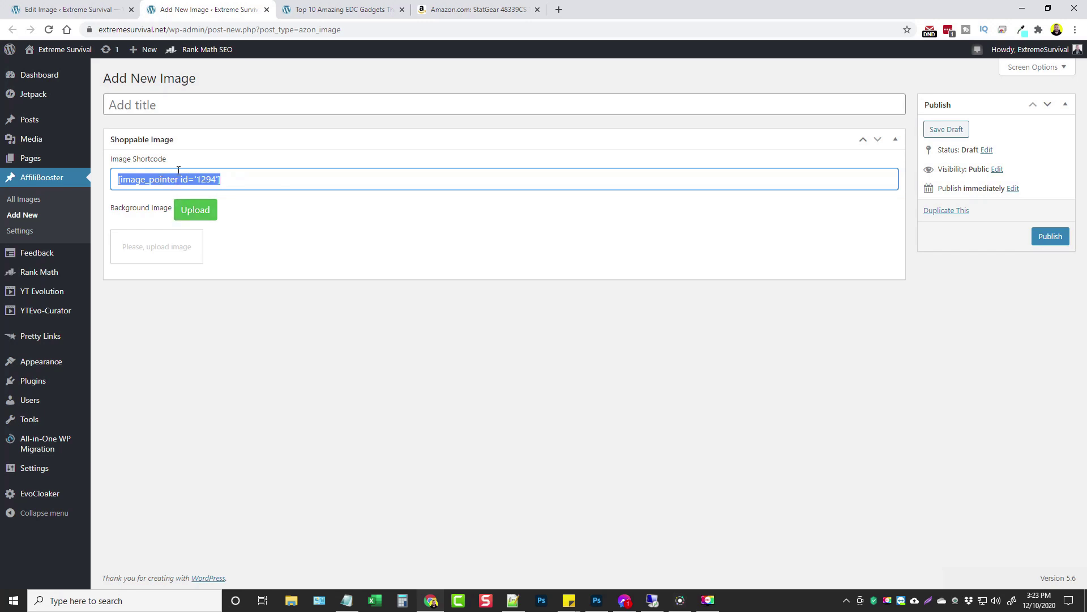
# Back in the Survival List editor, select its title and its [image_pointer id='1265'] shortcode
pyautogui.click(267, 10)
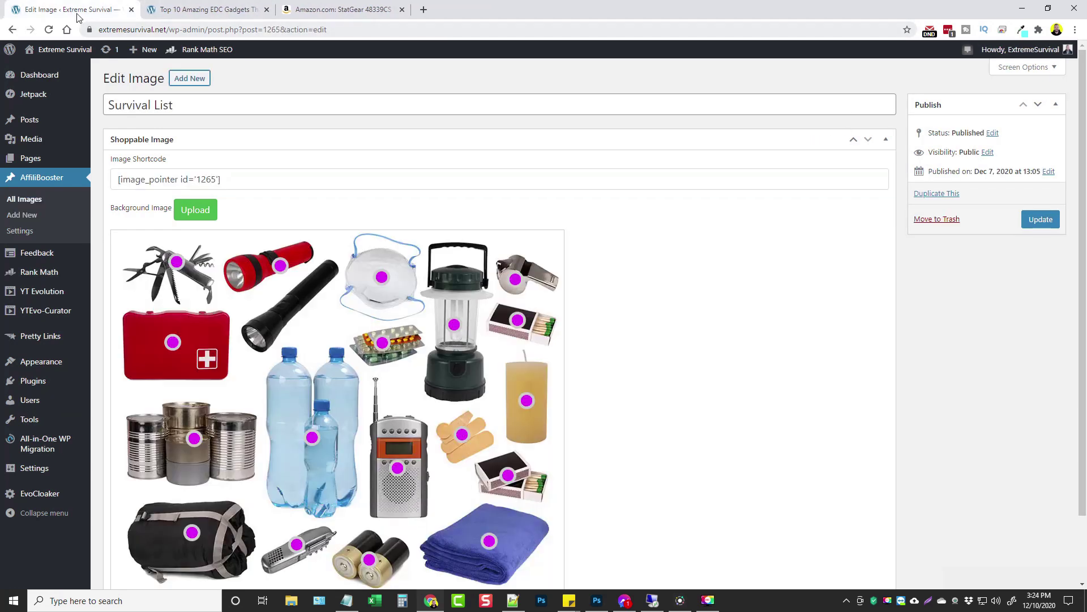
pyautogui.moveTo(178, 105); pyautogui.dragTo(98, 106)
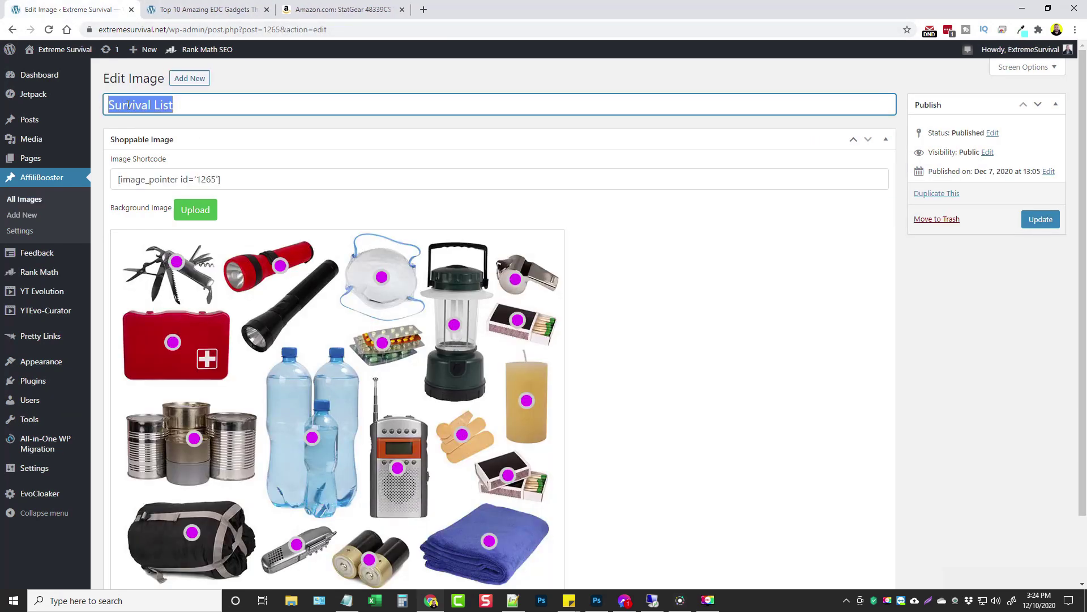
pyautogui.moveTo(226, 180); pyautogui.dragTo(97, 187)
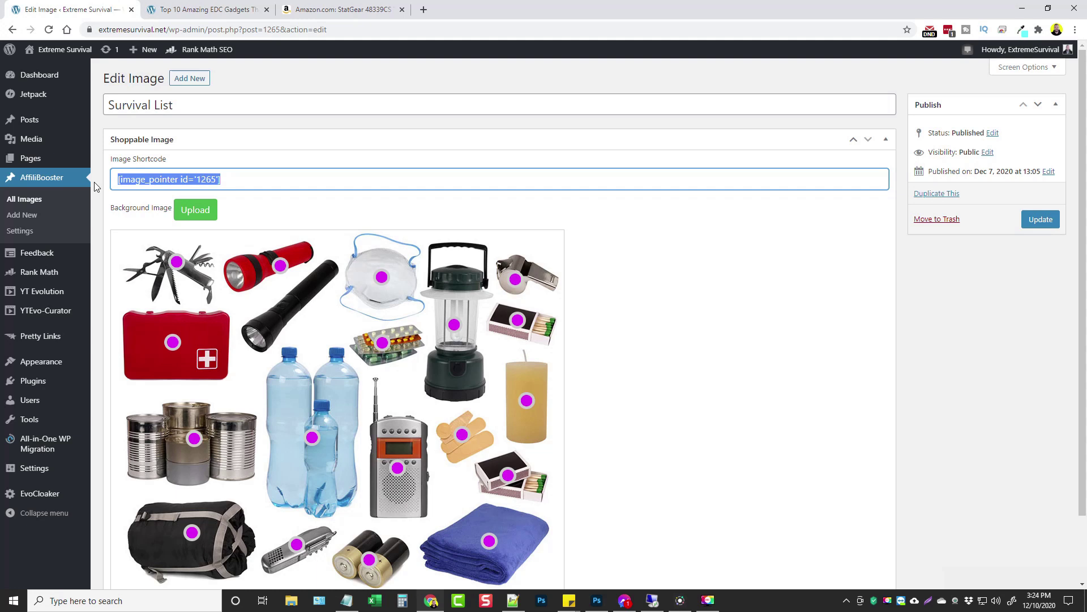
pyautogui.click(250, 178)
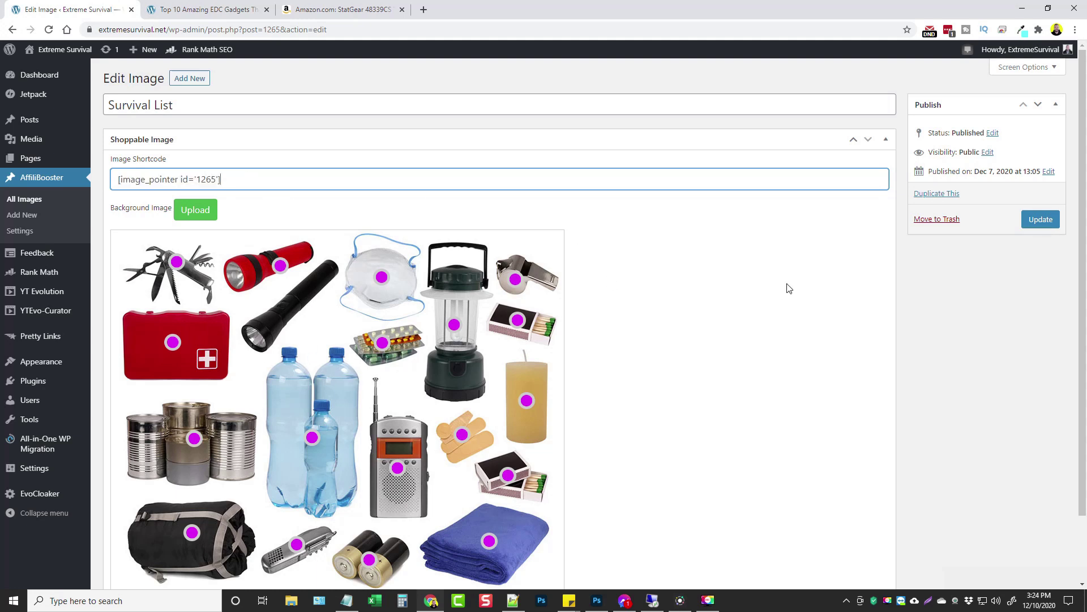
# Drop a new hotspot dot on the black flashlight in the image
pyautogui.scroll(-2, 657, 306)
pyautogui.scroll(2, 708, 326)
pyautogui.scroll(-2, 627, 341)
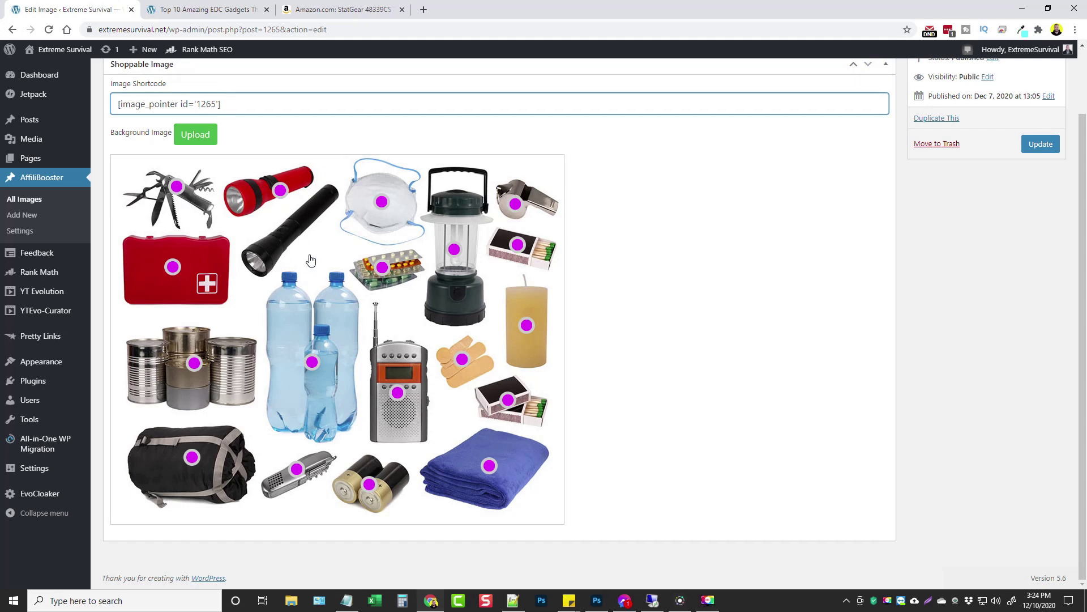
pyautogui.click(296, 224)
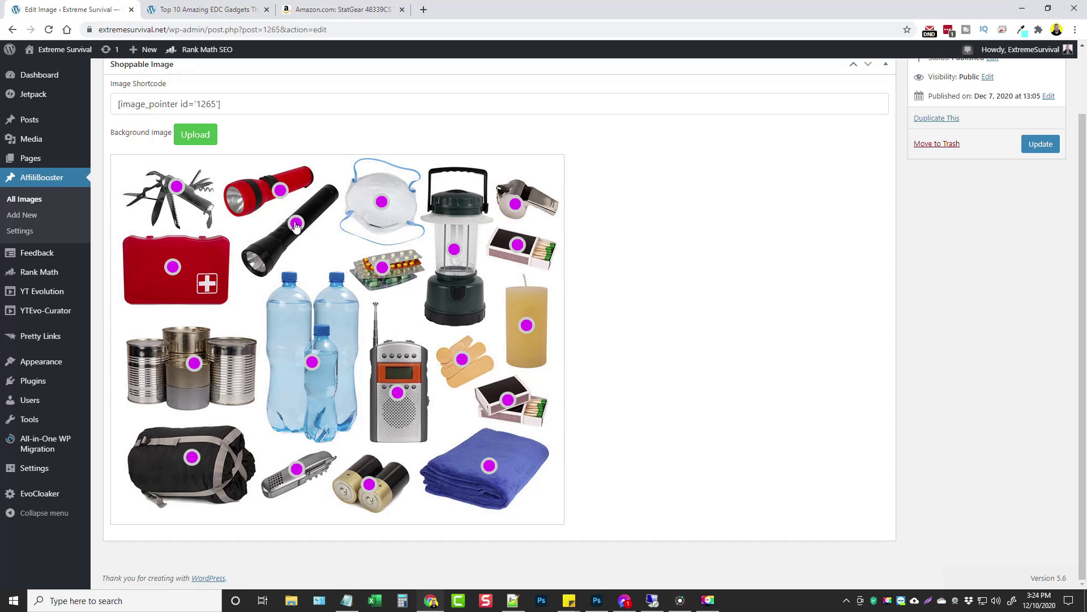
# Open the flashlight dot's settings, try Custom Title and Custom Link, then delete it with OK
pyautogui.click(296, 224)
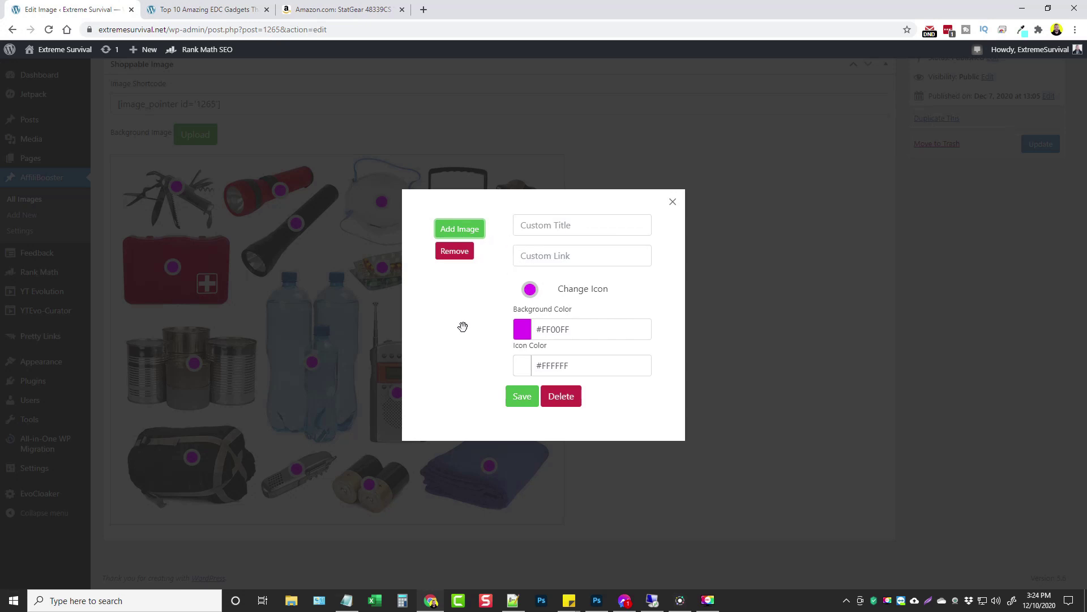
pyautogui.click(571, 224)
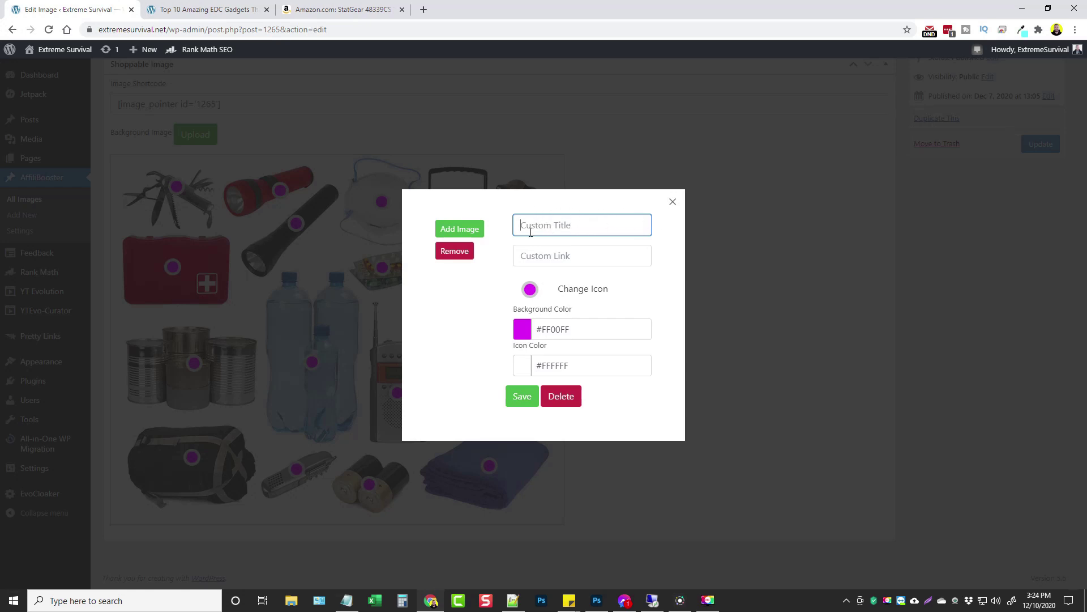
pyautogui.click(553, 258)
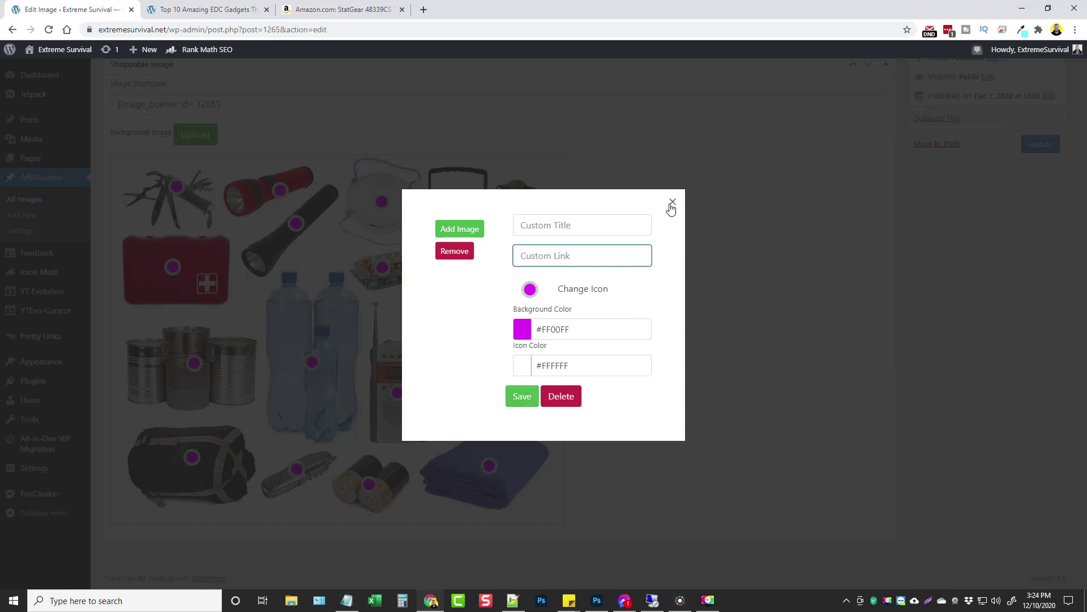
pyautogui.click(566, 398)
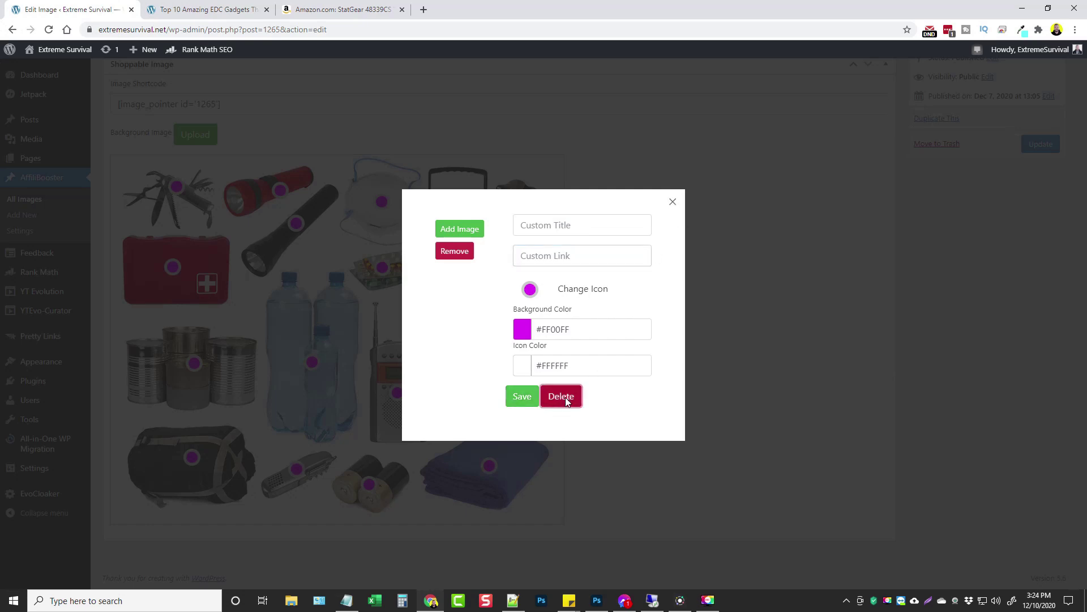
pyautogui.click(598, 93)
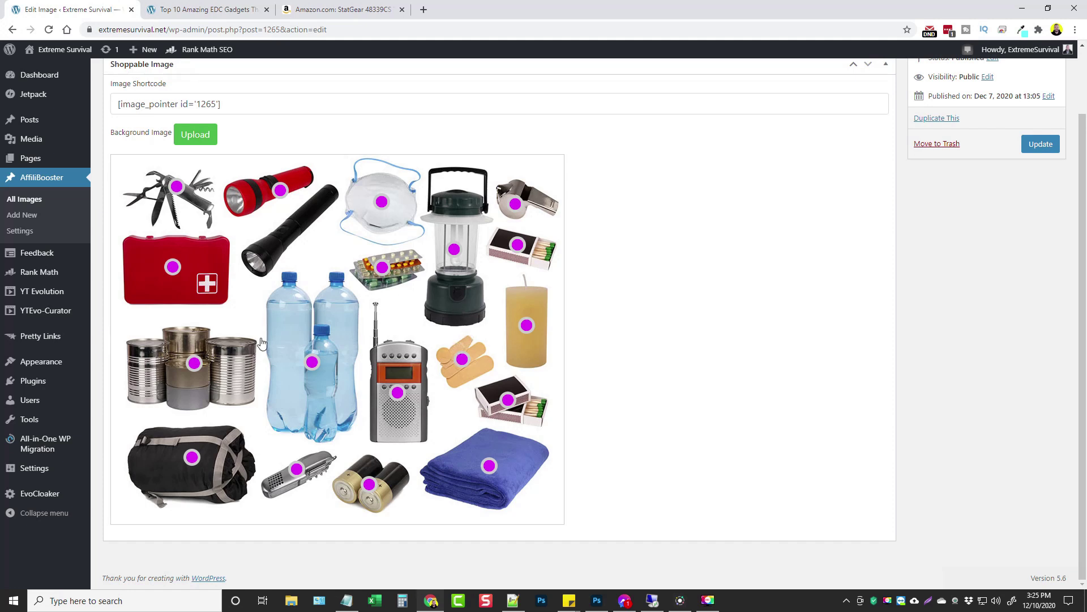
# Place a test hotspot on the right water bottle, then delete it again
pyautogui.click(335, 305)
pyautogui.click(335, 305)
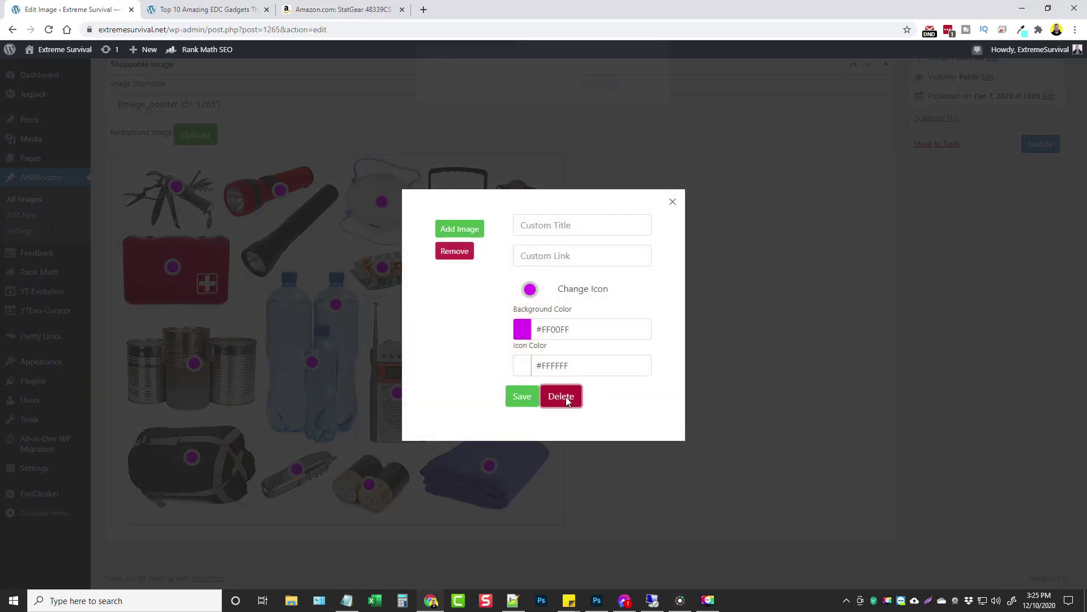
pyautogui.click(564, 398)
pyautogui.click(601, 93)
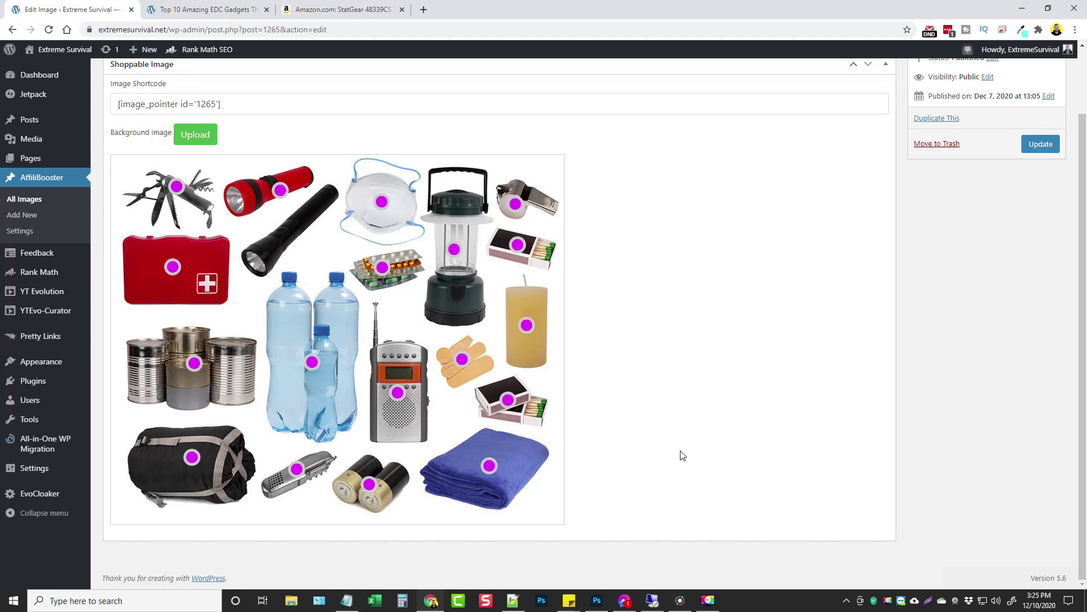
# Switch over to the Top 10 Amazing EDC Gadgets article tab
pyautogui.scroll(2, 683, 456)
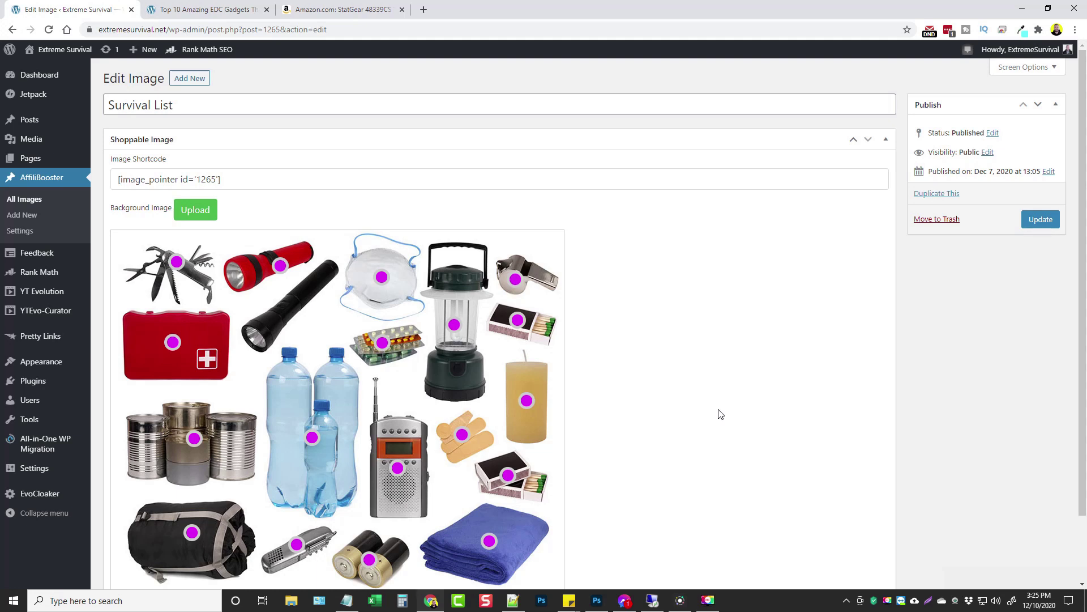
pyautogui.scroll(-2, 715, 422)
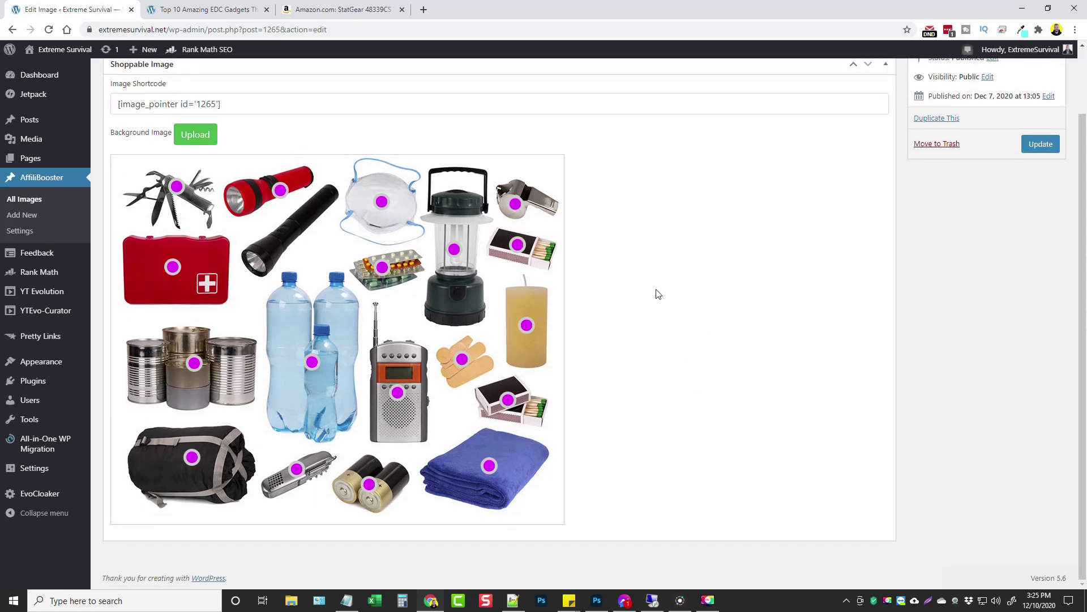
pyautogui.hotkey('ctrl', 'Tab')
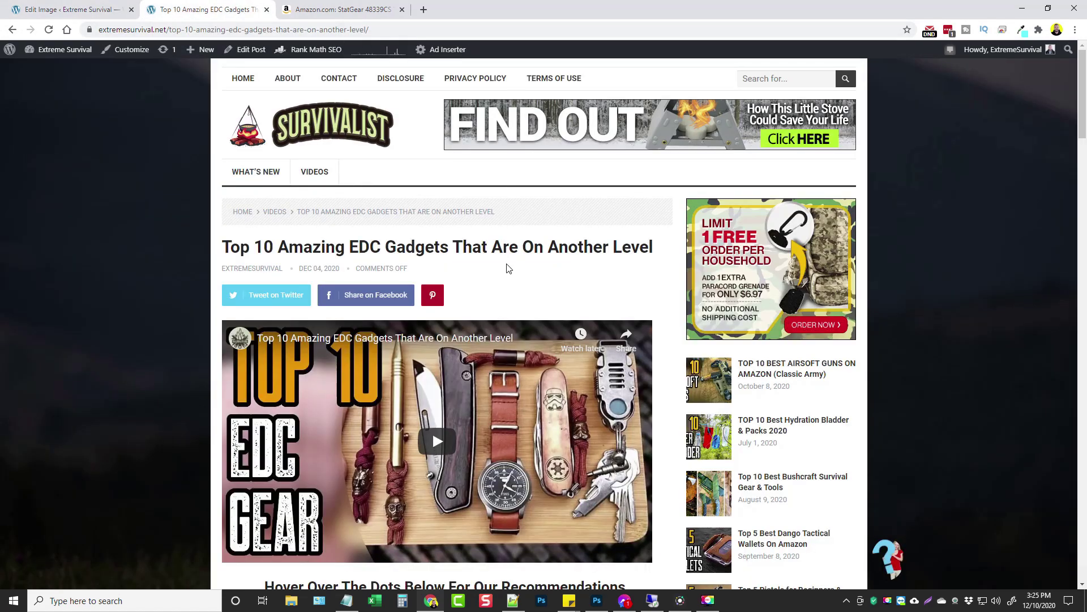
# Pop up and close the Water Purification Tabs, Survival Water, then Water Purification Tabs boxes again
pyautogui.scroll(-3, 509, 269)
pyautogui.scroll(-2, 196, 359)
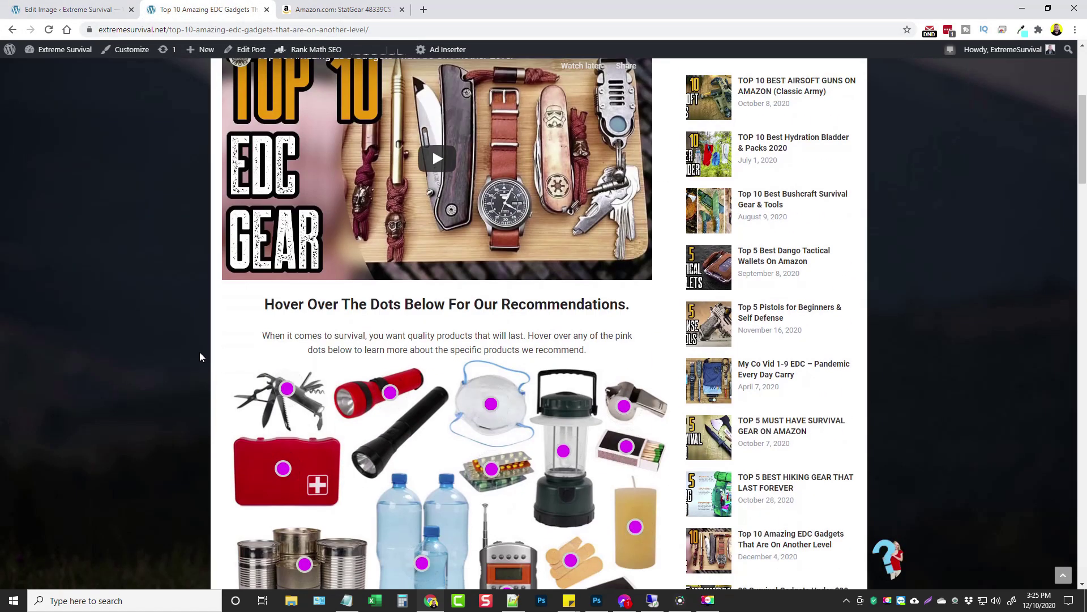
pyautogui.scroll(-3, 199, 357)
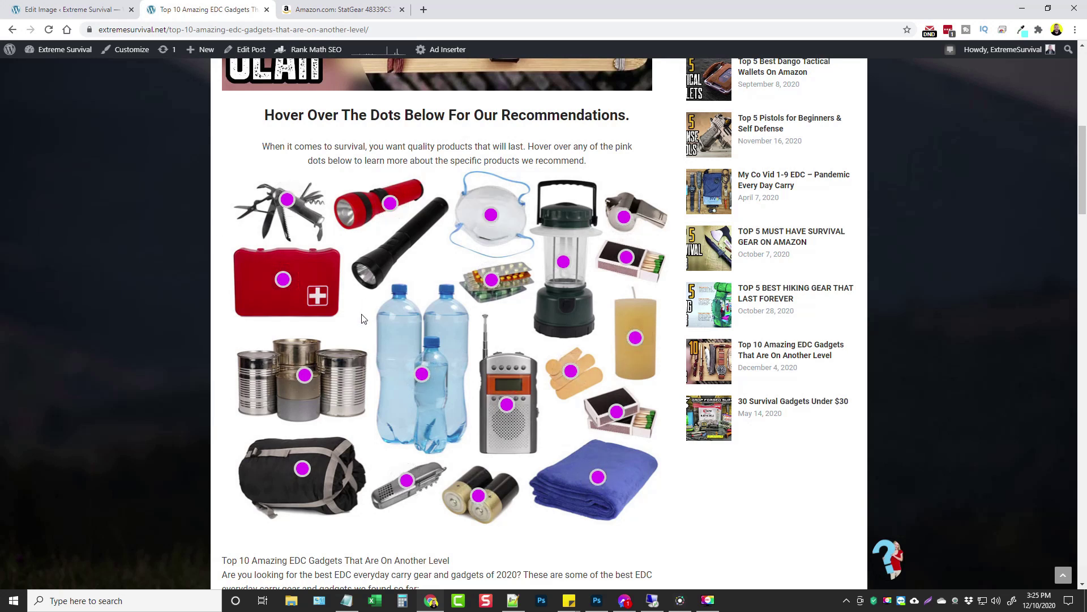
pyautogui.click(492, 279)
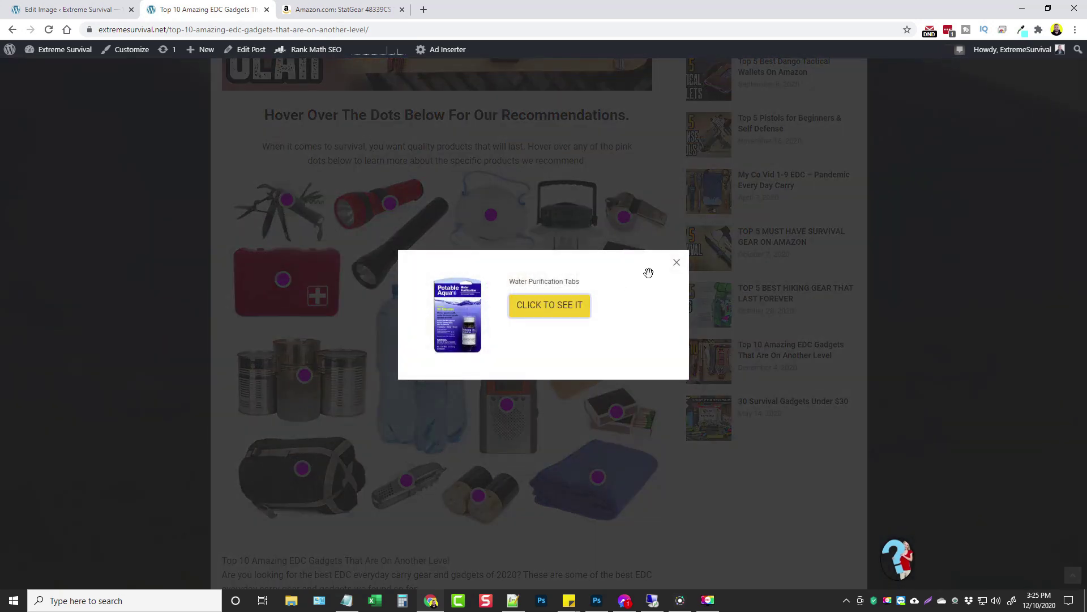
pyautogui.click(677, 265)
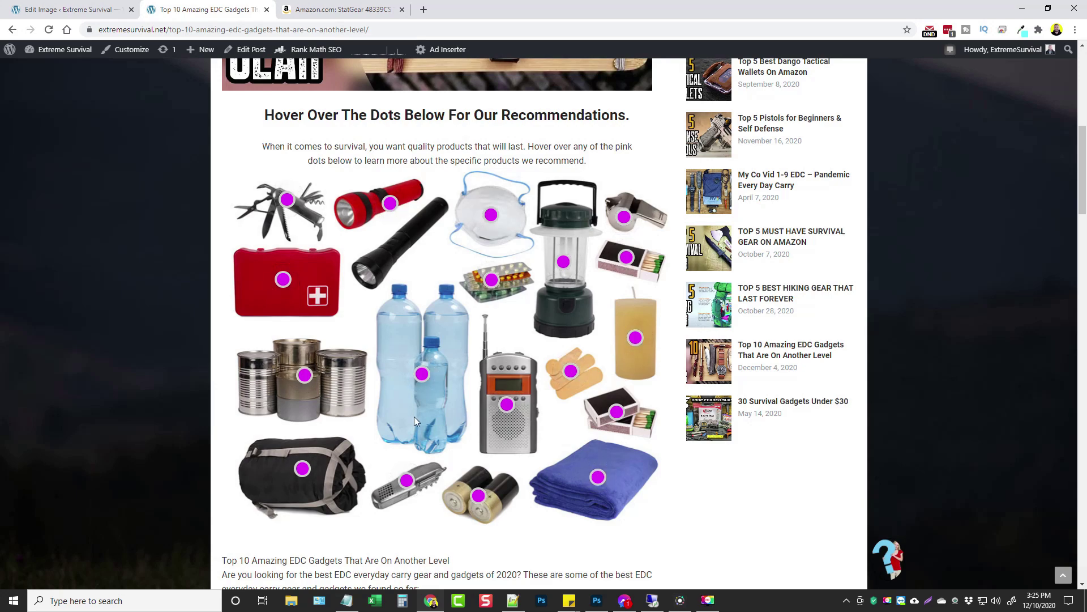
pyautogui.click(425, 369)
pyautogui.click(689, 265)
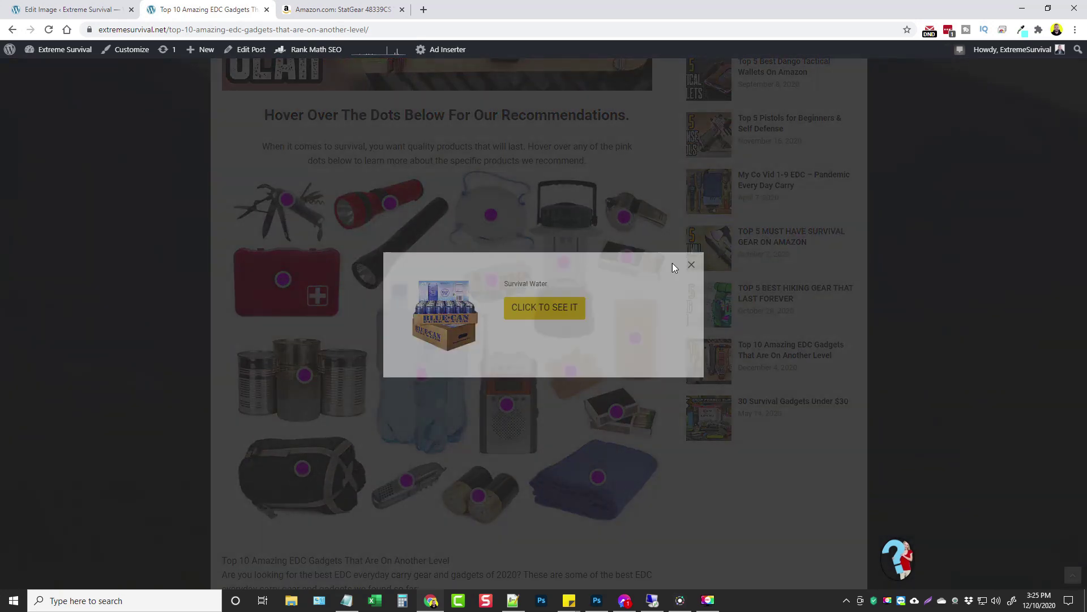
pyautogui.click(491, 280)
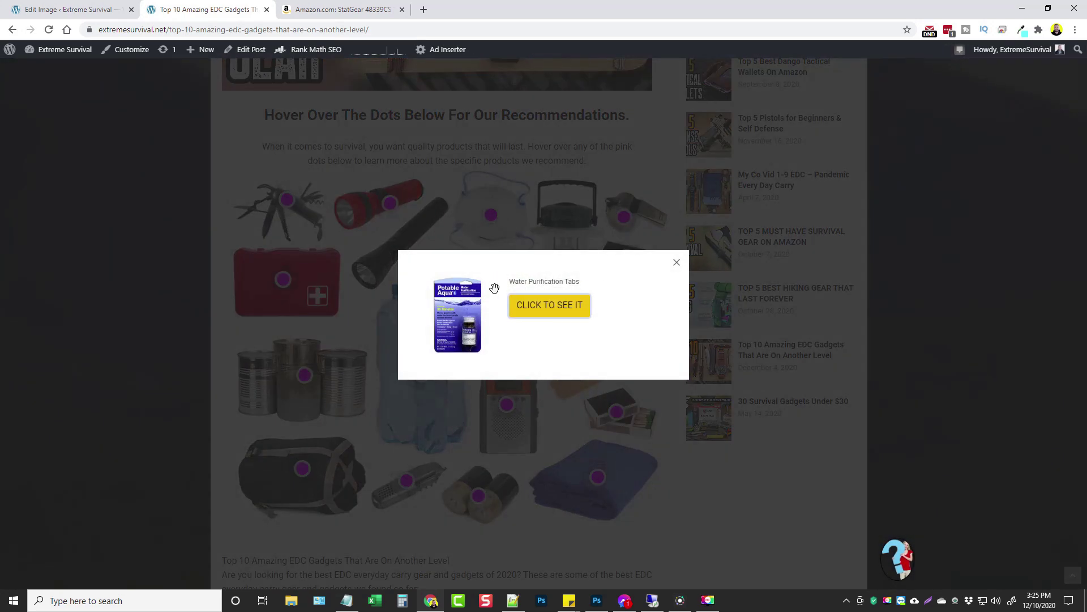
pyautogui.click(677, 262)
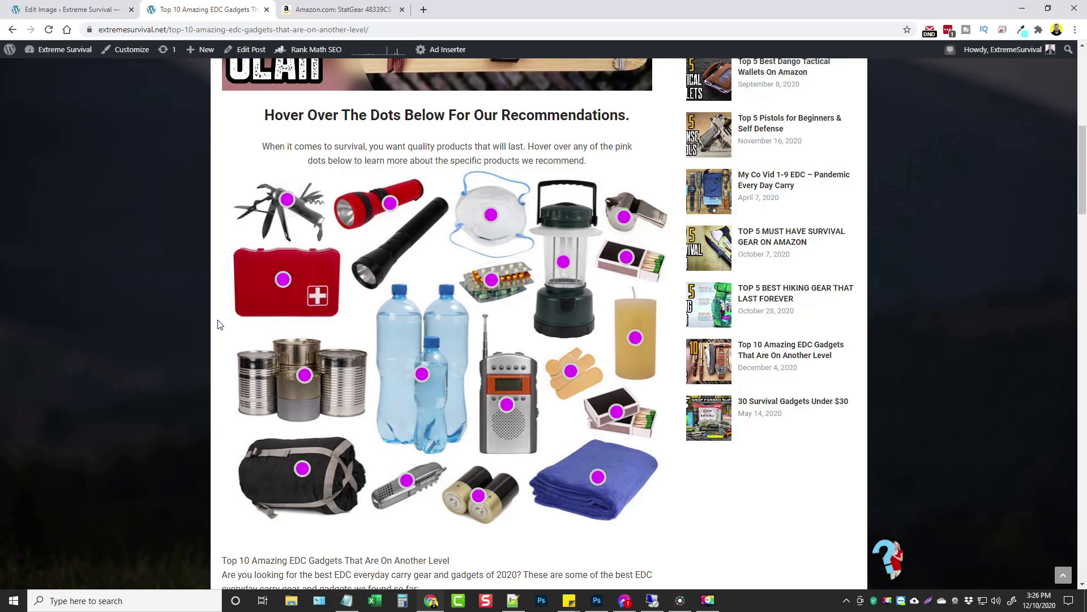
# Scroll back up toward the top of the EDC Gadgets article
pyautogui.scroll(8, 195, 344)
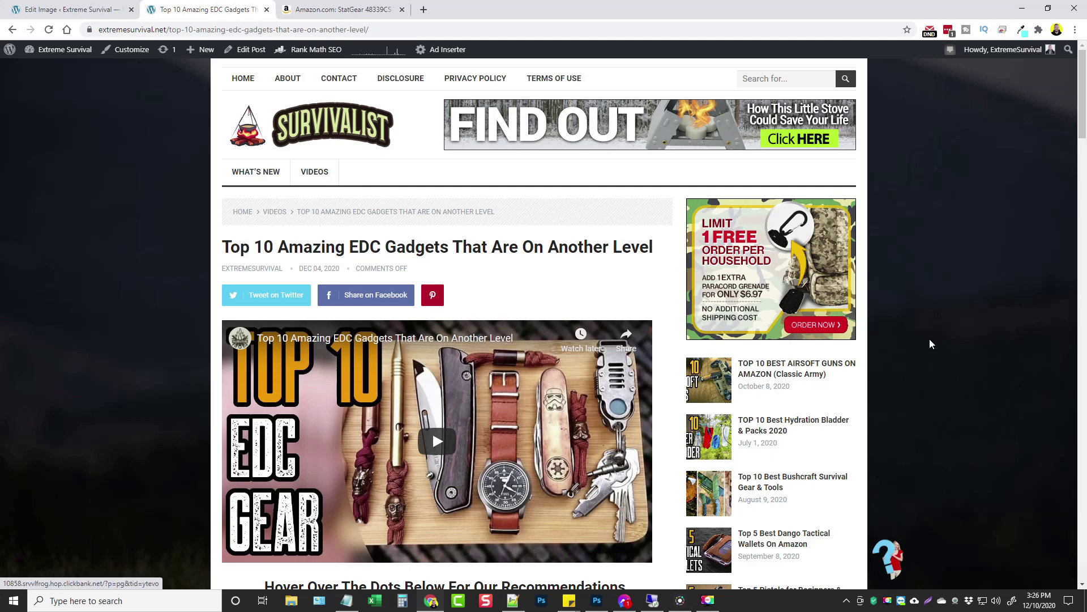